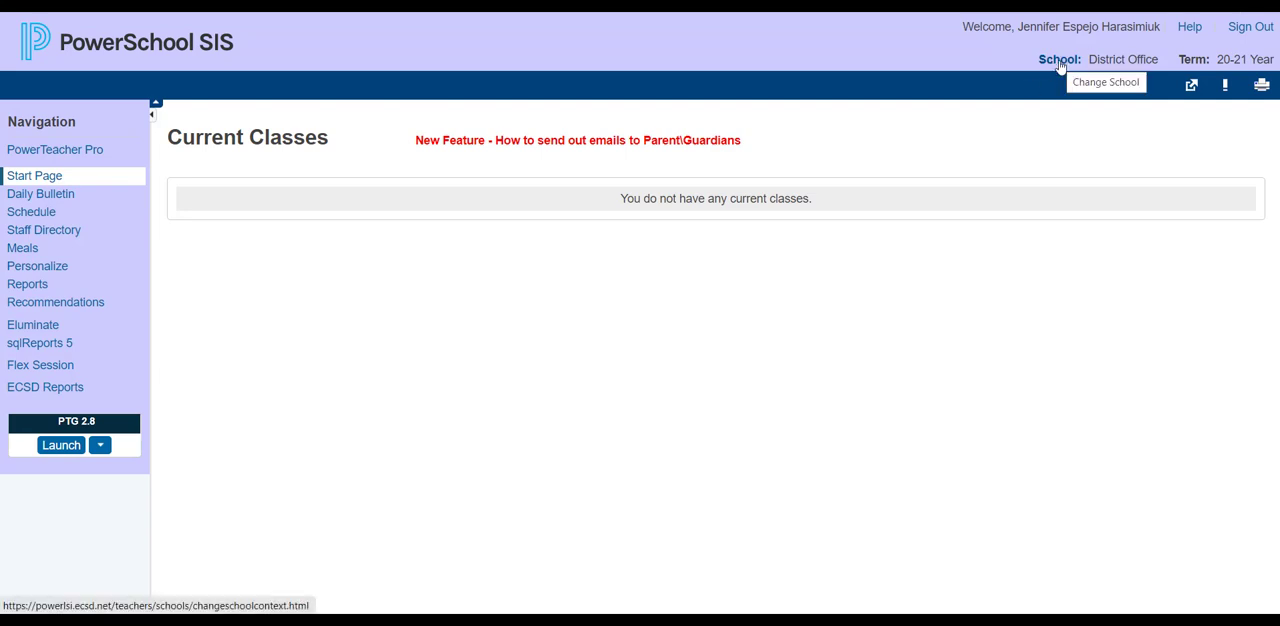
# Switch the school to Corpus Christi and open PowerTeacher Pro for the first English Language Arts 8 class.
pyautogui.click(1060, 62)
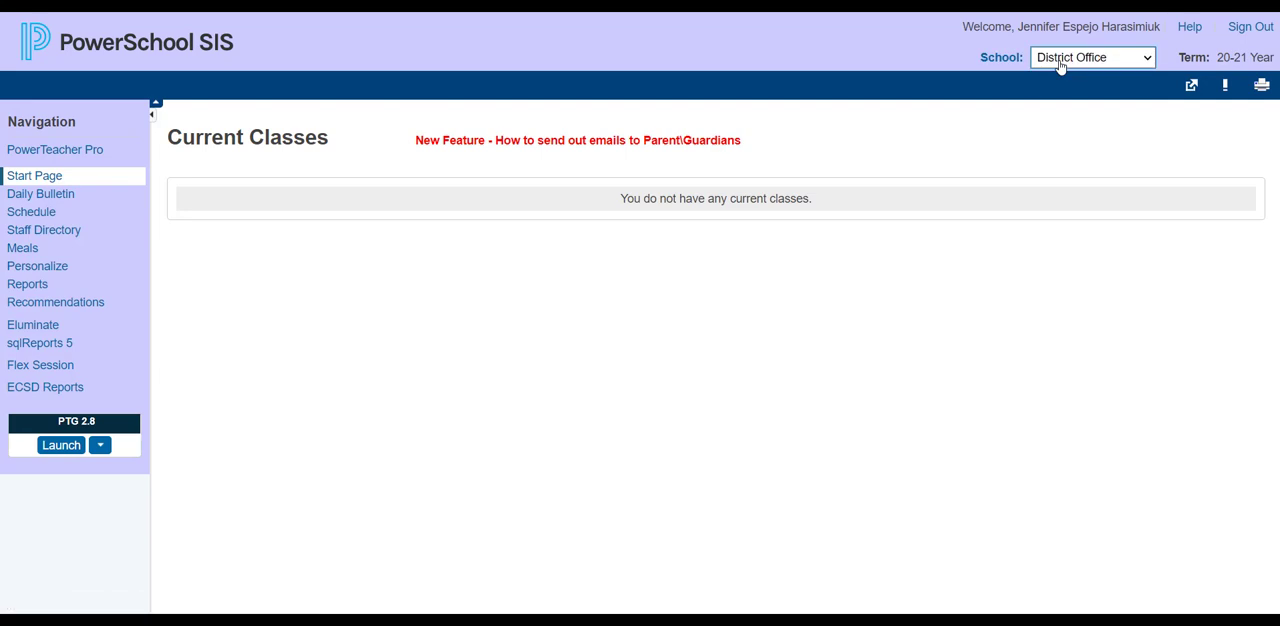
pyautogui.click(1061, 60)
pyautogui.click(1062, 108)
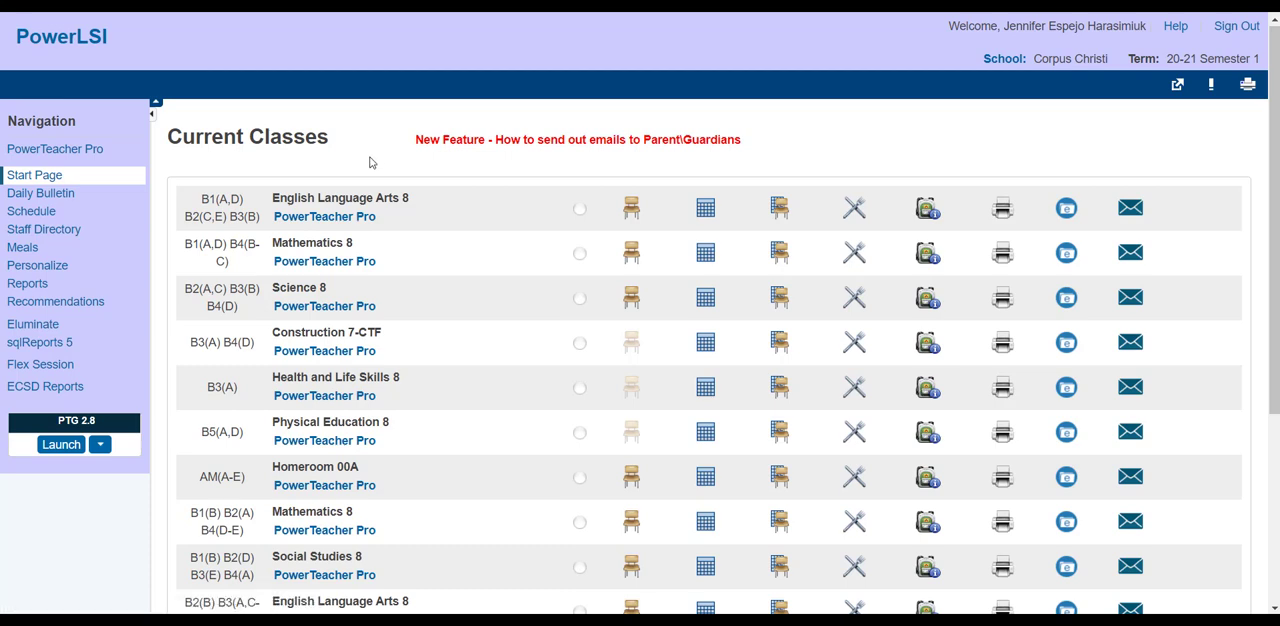
pyautogui.click(359, 219)
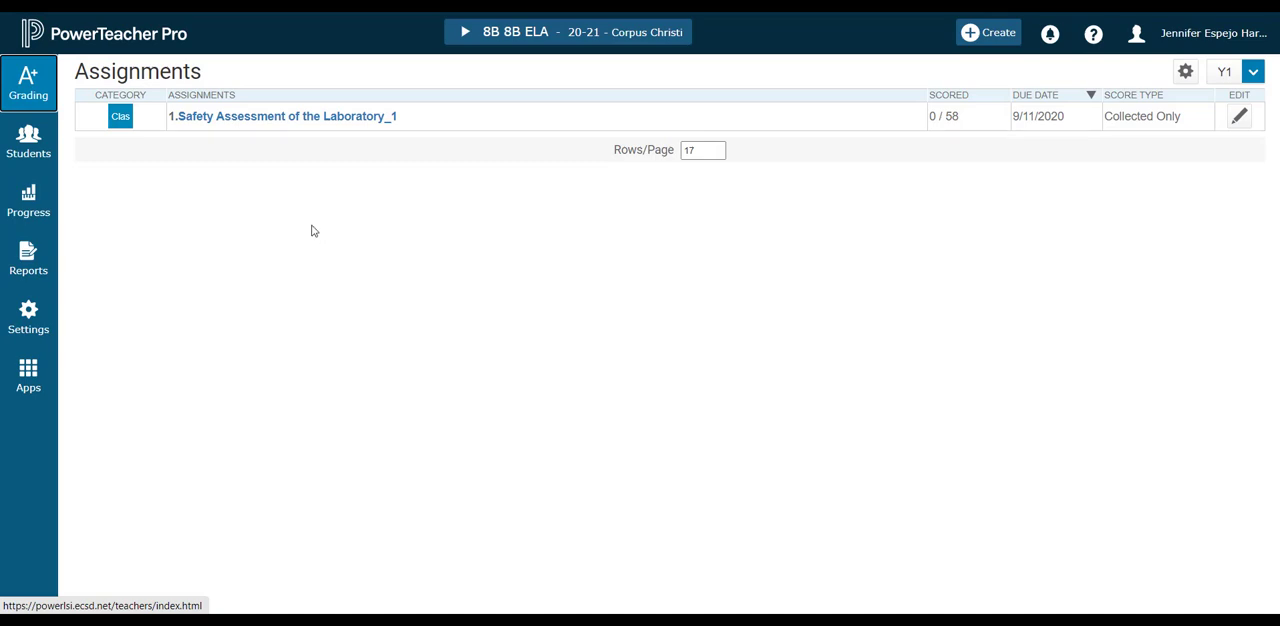
# Look through the class list and available school years, and set the class list's term to the full 2020-2021 year.
pyautogui.click(462, 36)
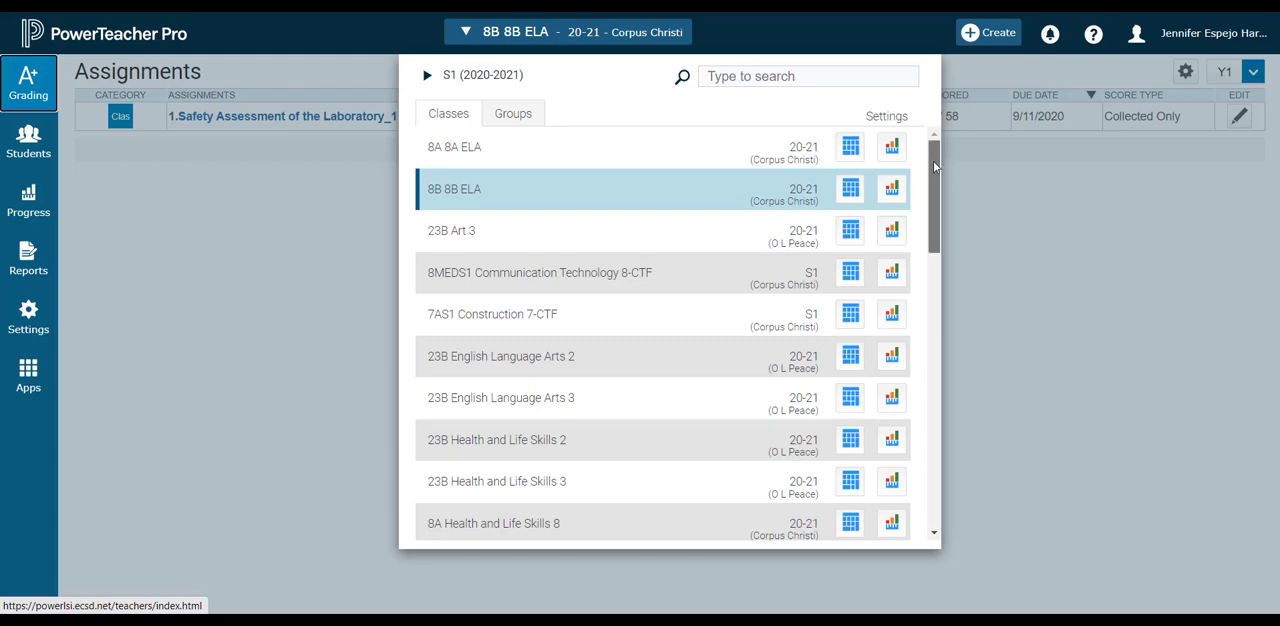
pyautogui.moveTo(936, 167)
pyautogui.mouseDown()
pyautogui.moveTo(923, 304)
pyautogui.moveTo(925, 160)
pyautogui.mouseUp()
pyautogui.click(429, 76)
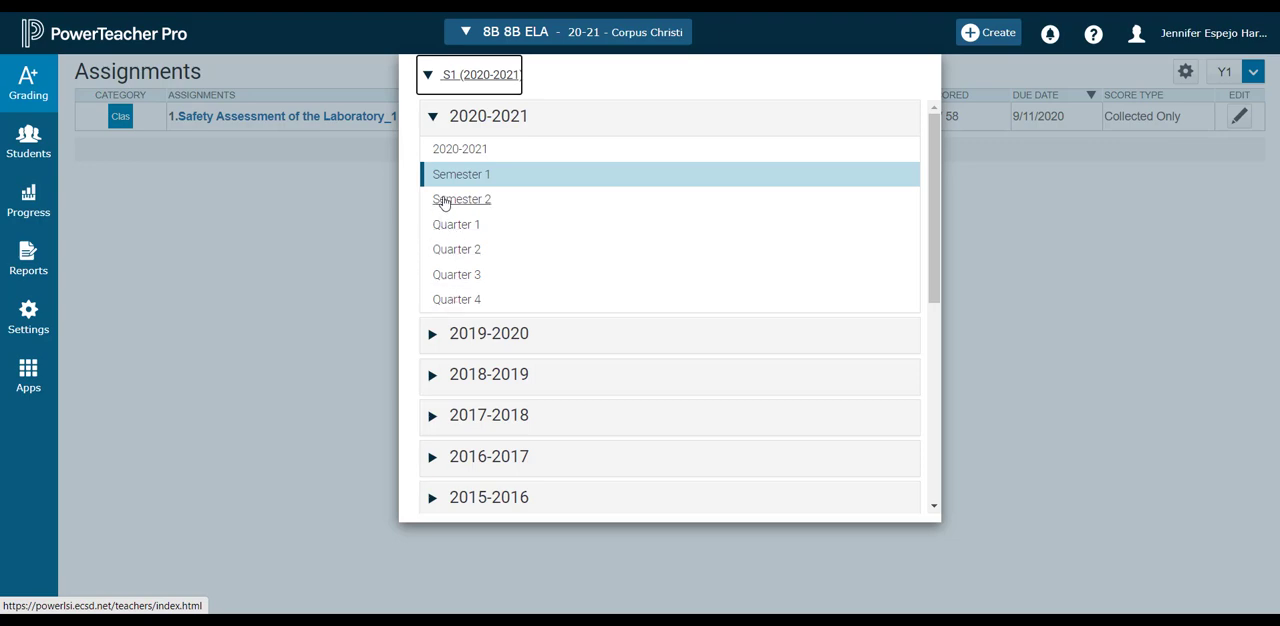
pyautogui.click(441, 333)
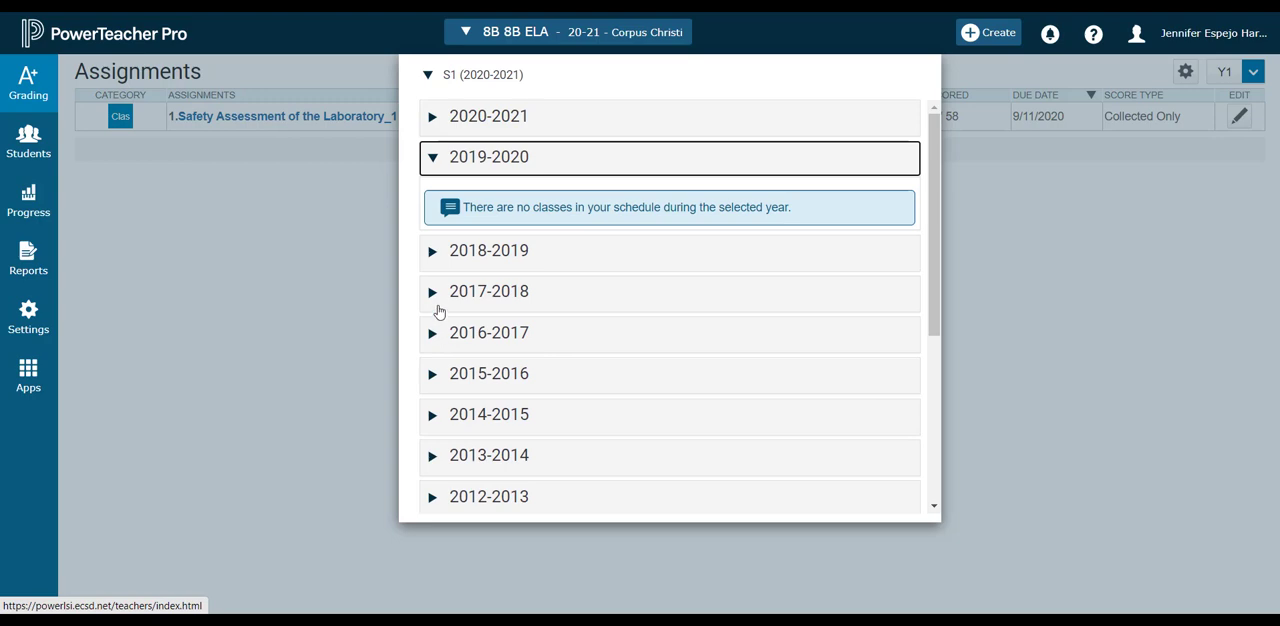
pyautogui.click(440, 162)
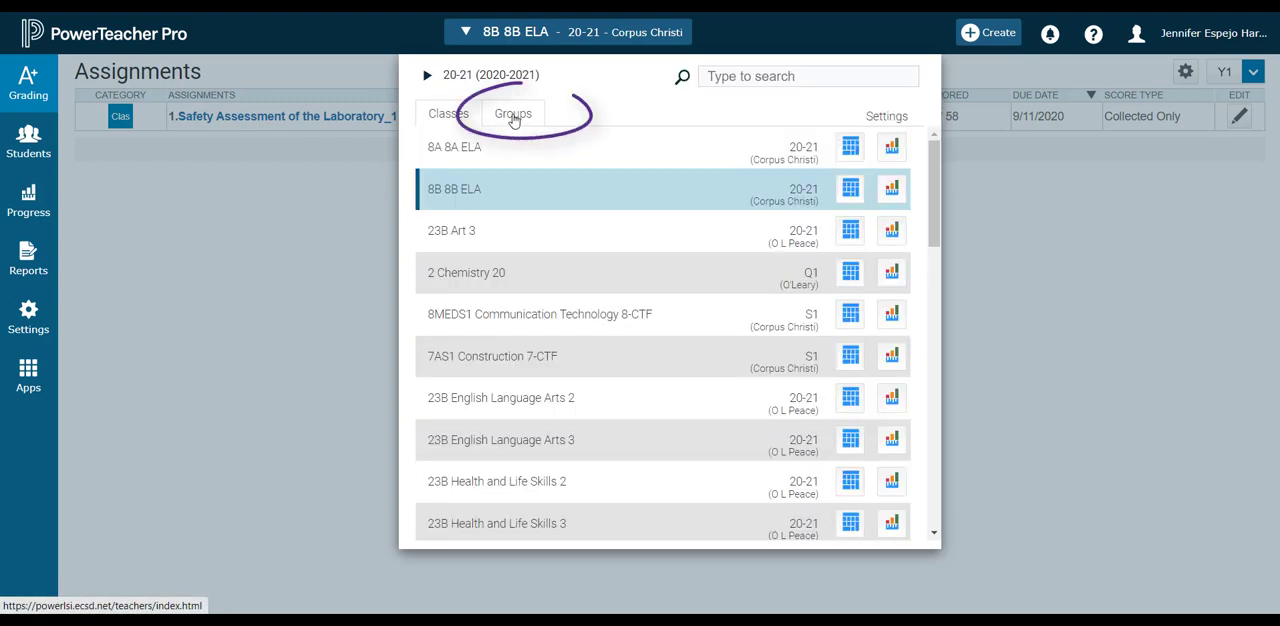
# View the course groups in the class selector and expand the Science 8 group to see its classes.
pyautogui.click(510, 119)
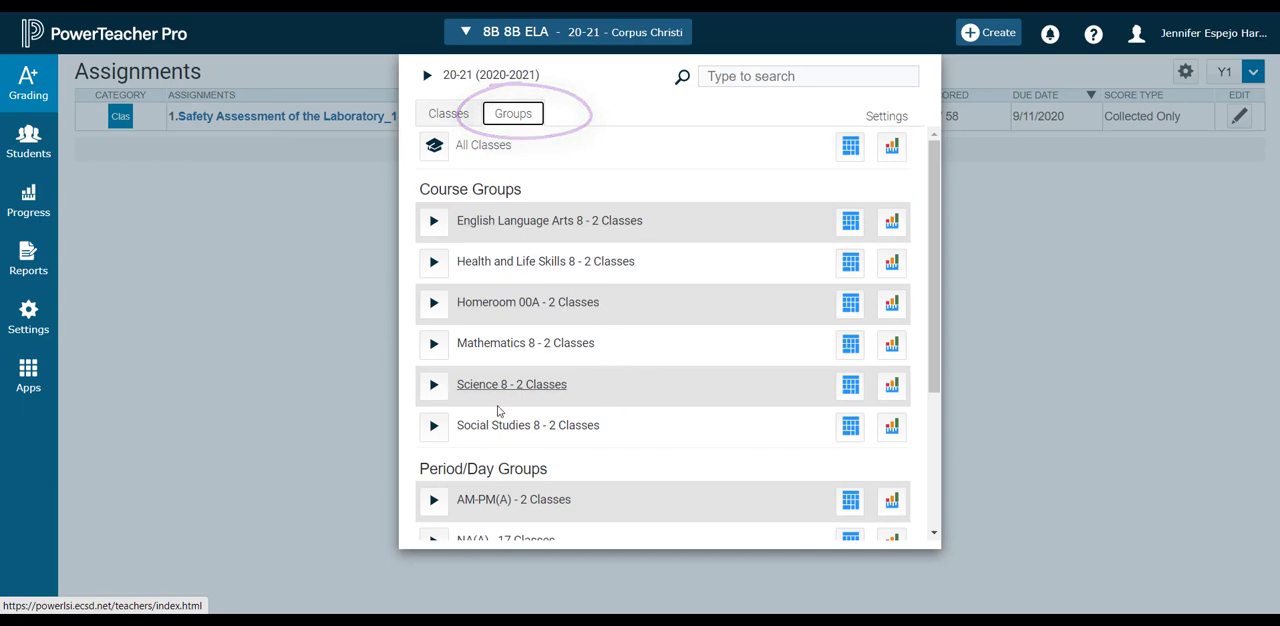
pyautogui.click(433, 384)
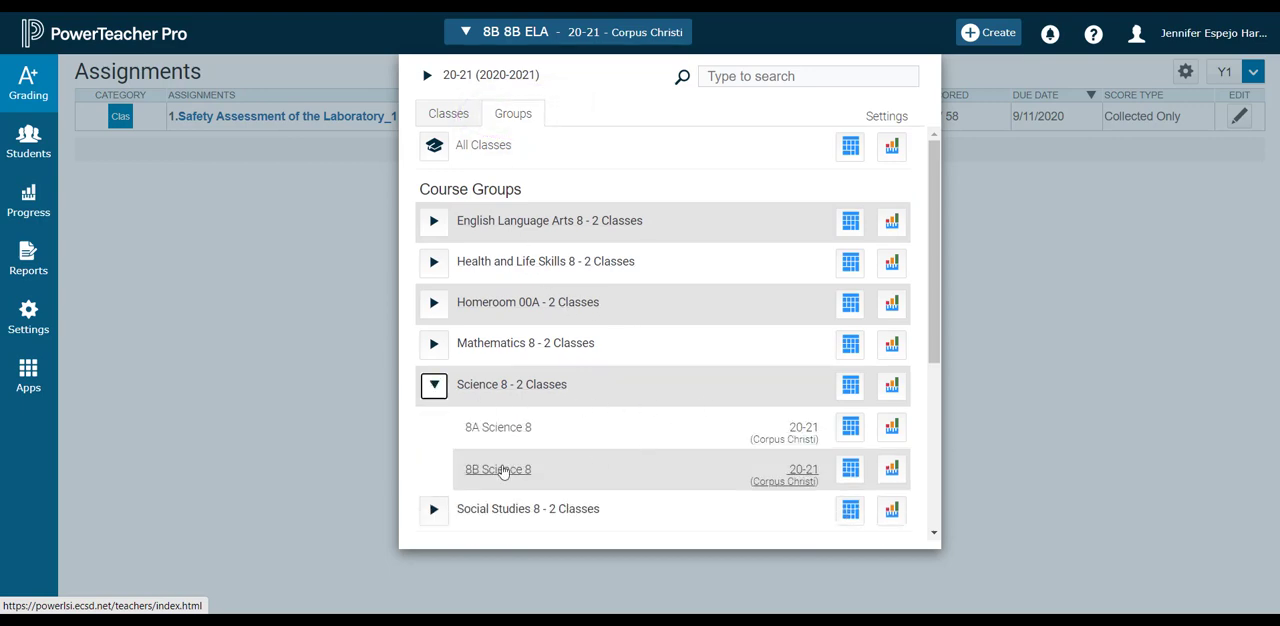
pyautogui.click(616, 40)
# Set the display view size to Large and open the reporting term choices for the assignment list.
pyautogui.click(1216, 35)
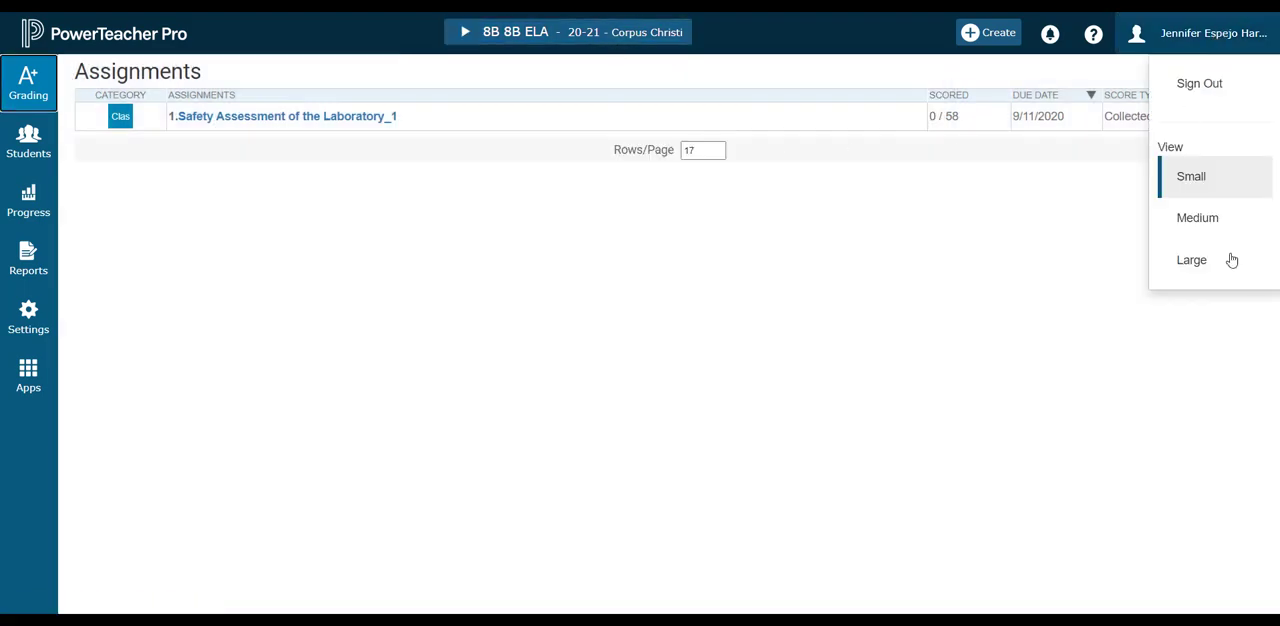
pyautogui.click(1190, 266)
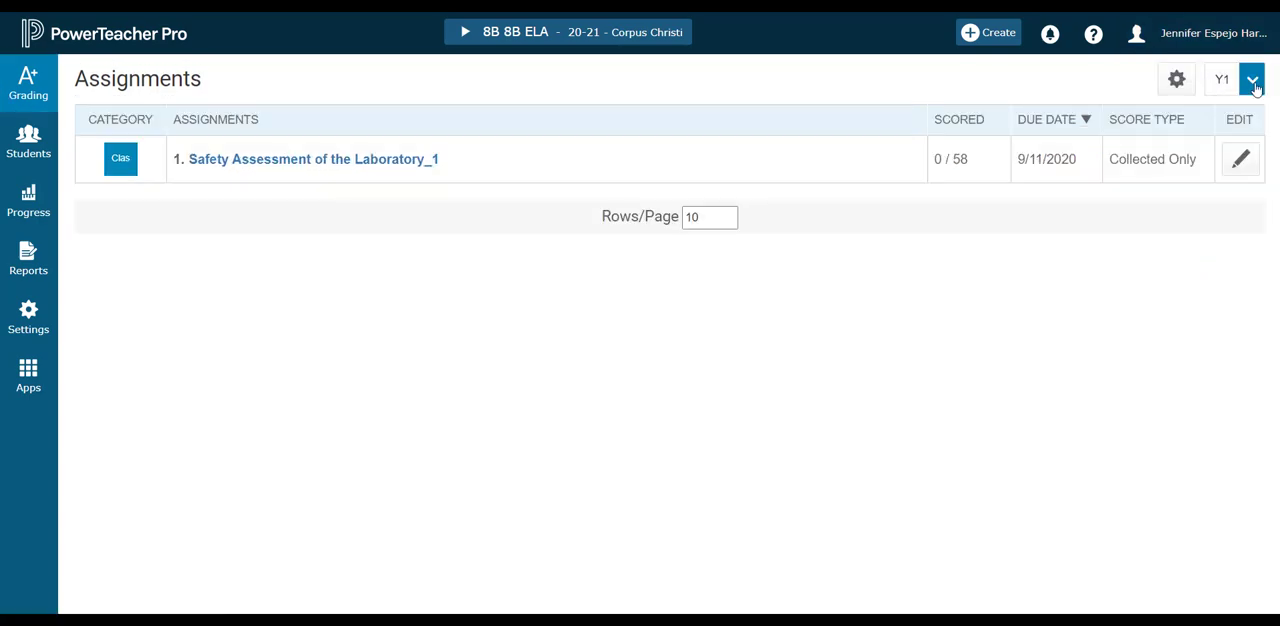
pyautogui.click(1250, 82)
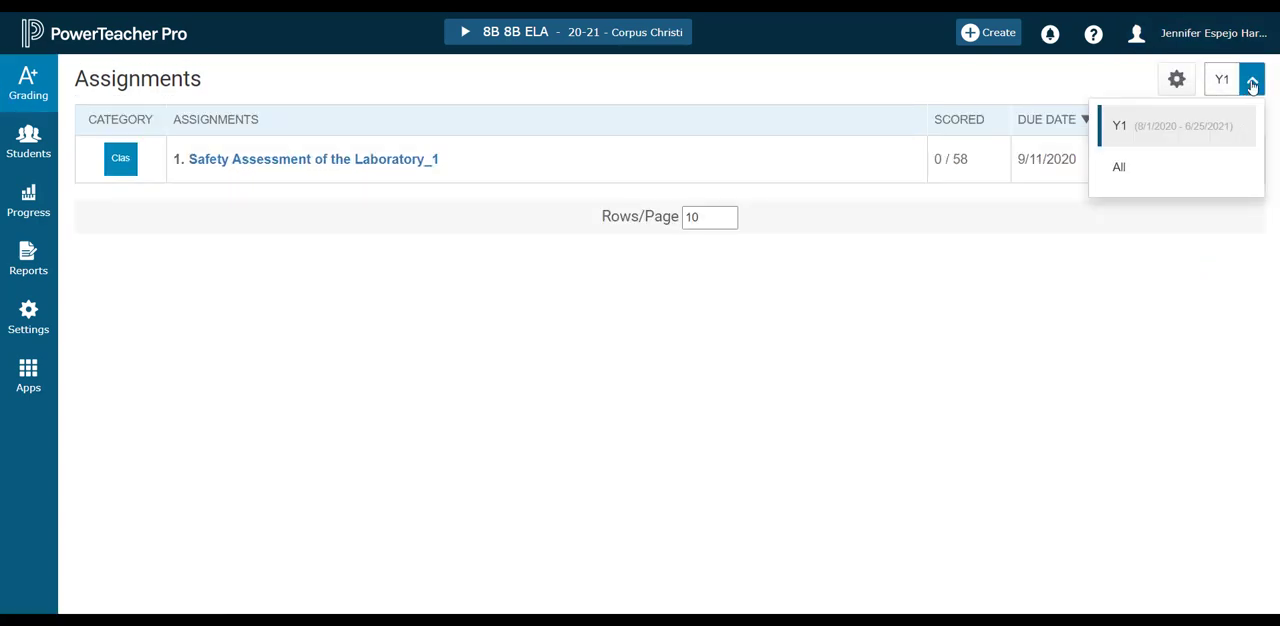
# View the class scoresheet and the assignment categories page.
pyautogui.click(40, 88)
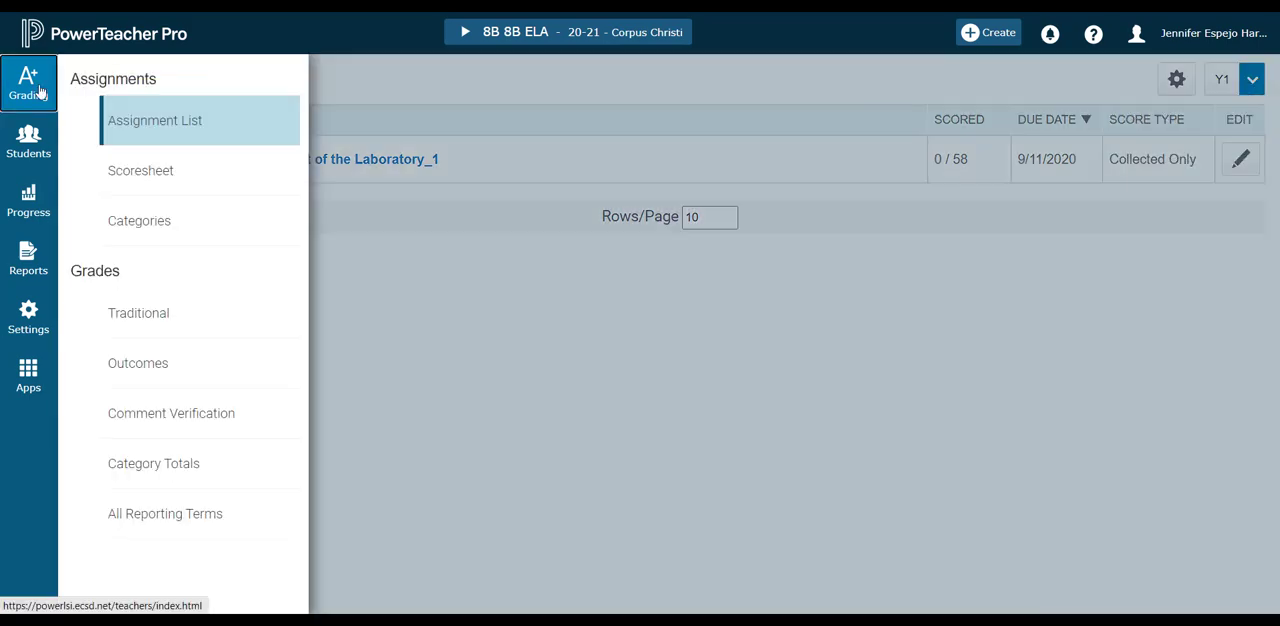
pyautogui.click(156, 174)
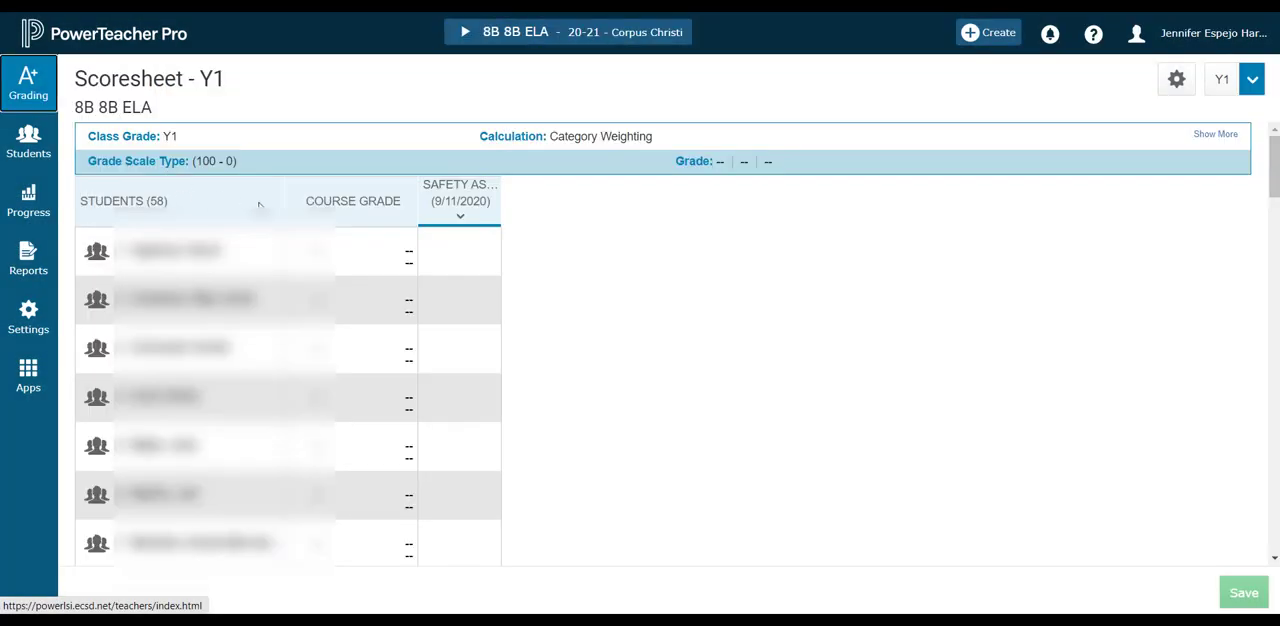
pyautogui.click(17, 90)
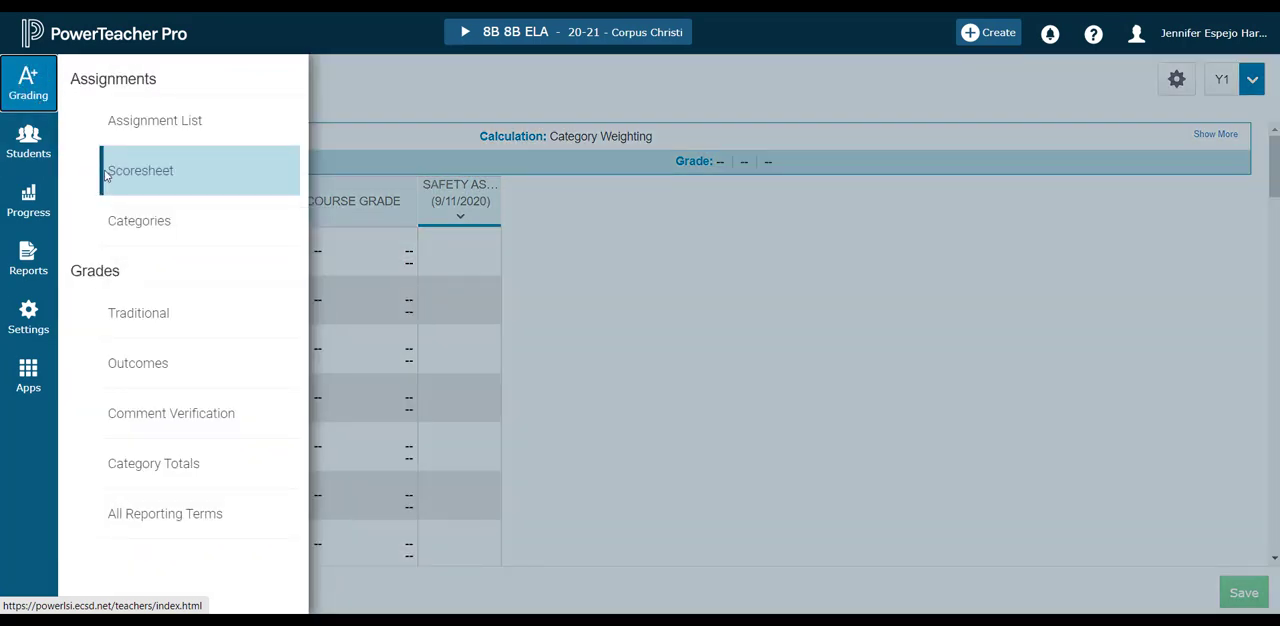
pyautogui.click(148, 222)
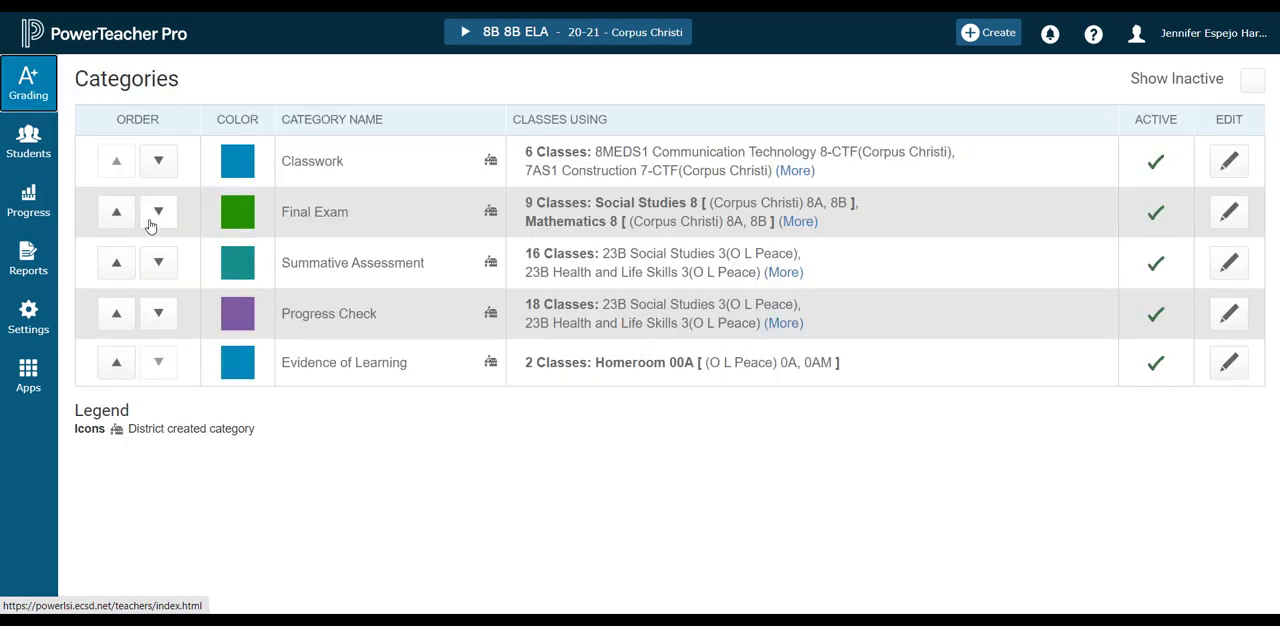
pyautogui.click(34, 87)
pyautogui.click(29, 143)
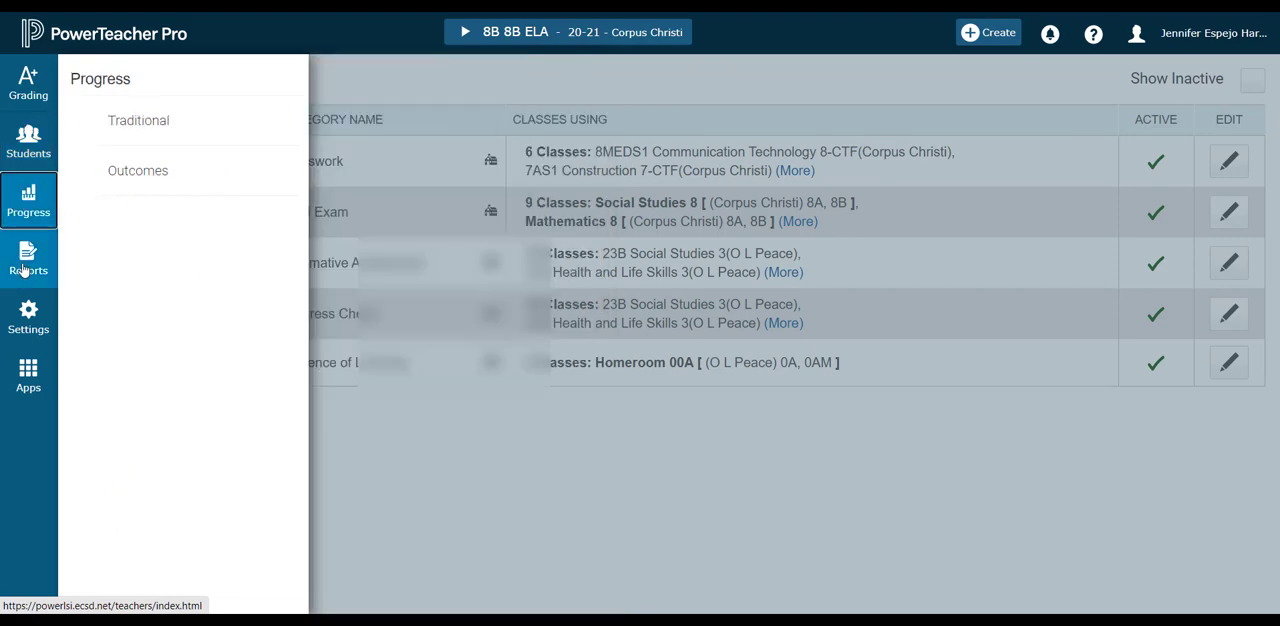
pyautogui.moveTo(22, 268)
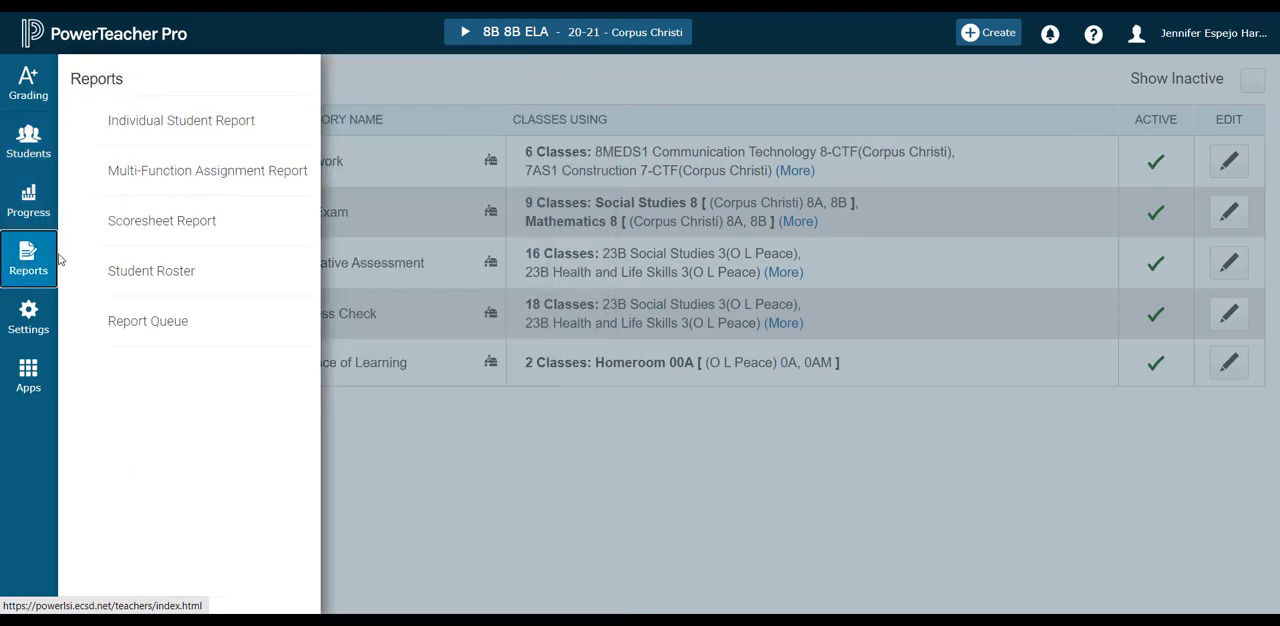
# In the class descriptions, set the custom class name of 8A Health and Life Skills 8 to "8A Health".
pyautogui.moveTo(30, 323)
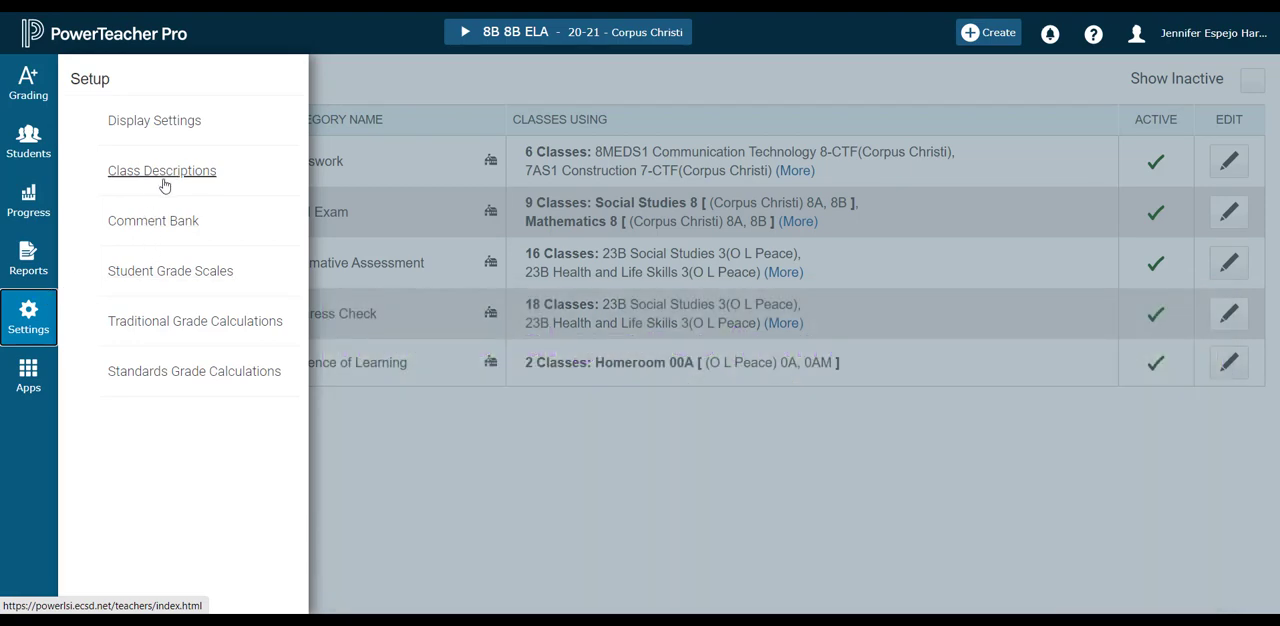
pyautogui.click(170, 175)
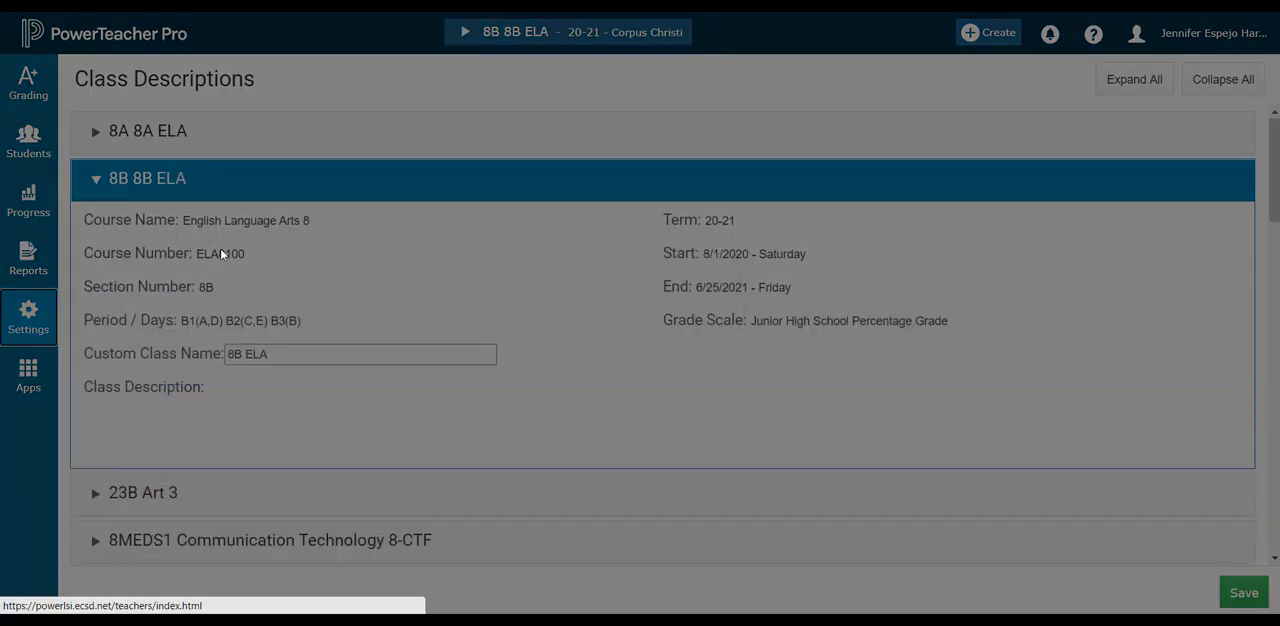
pyautogui.scroll(-8, 119, 333)
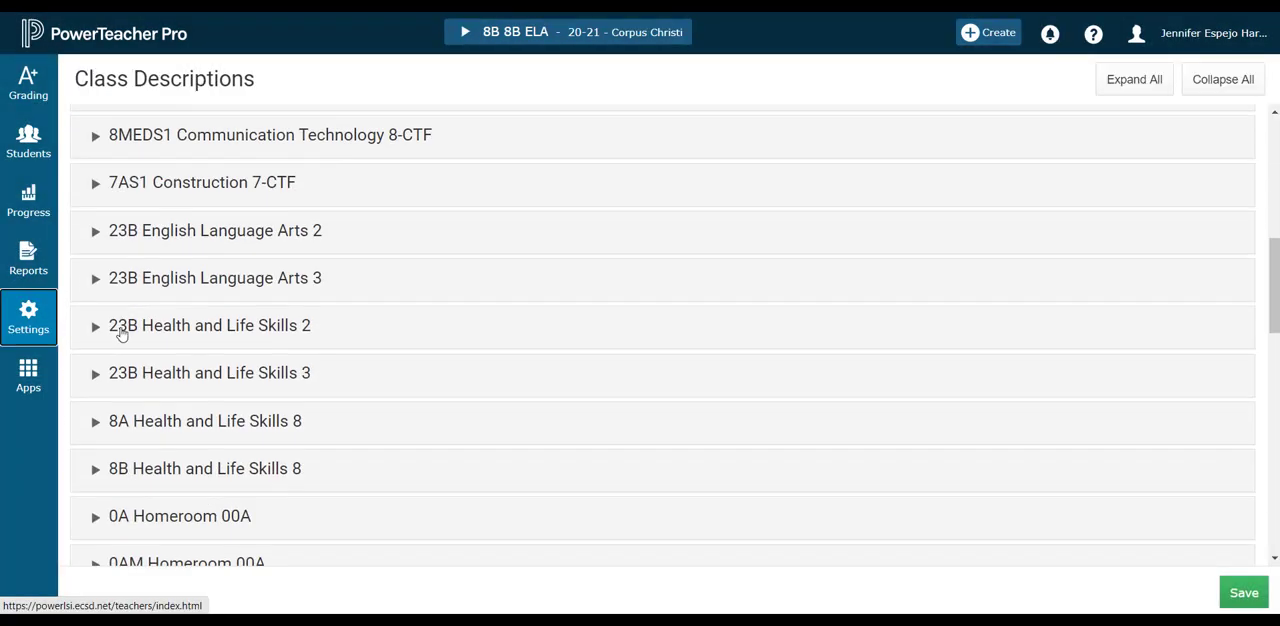
pyautogui.click(184, 253)
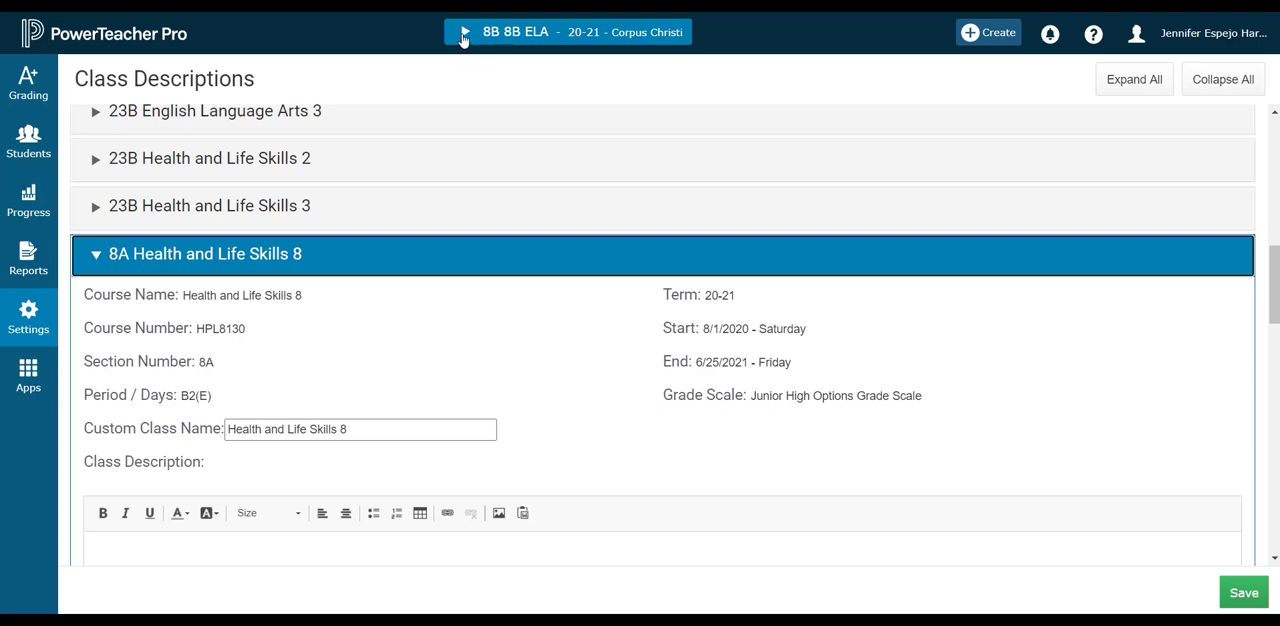
pyautogui.click(357, 428)
pyautogui.moveTo(357, 428); pyautogui.dragTo(142, 459)
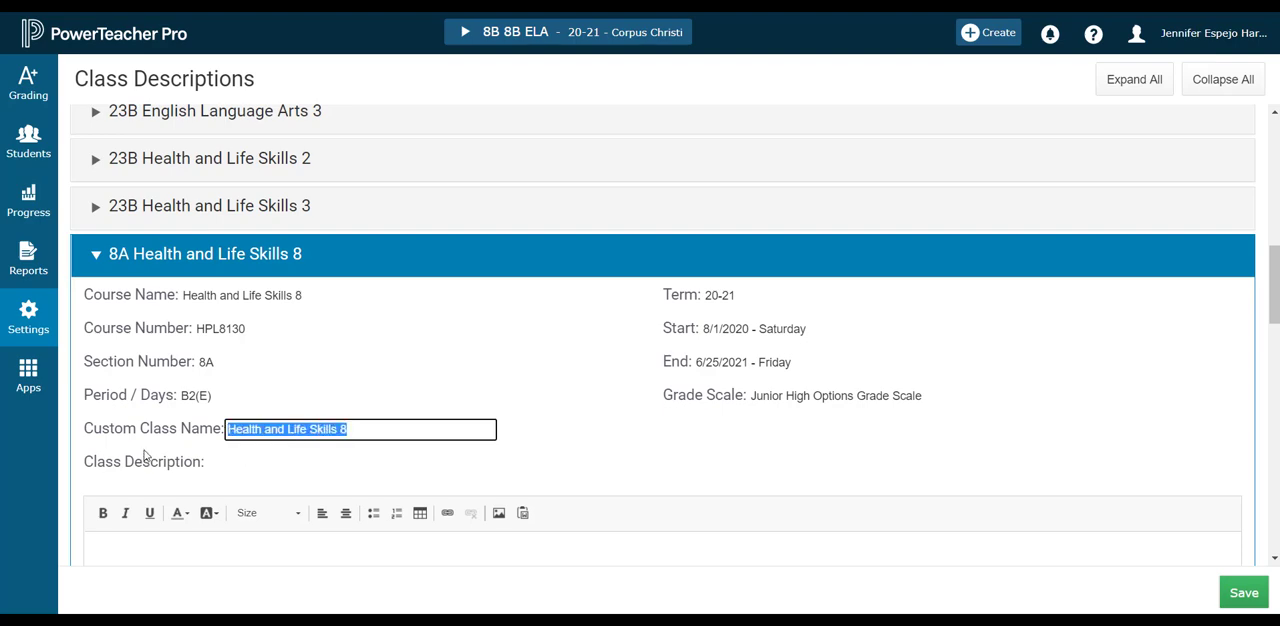
pyautogui.write('8A Health')
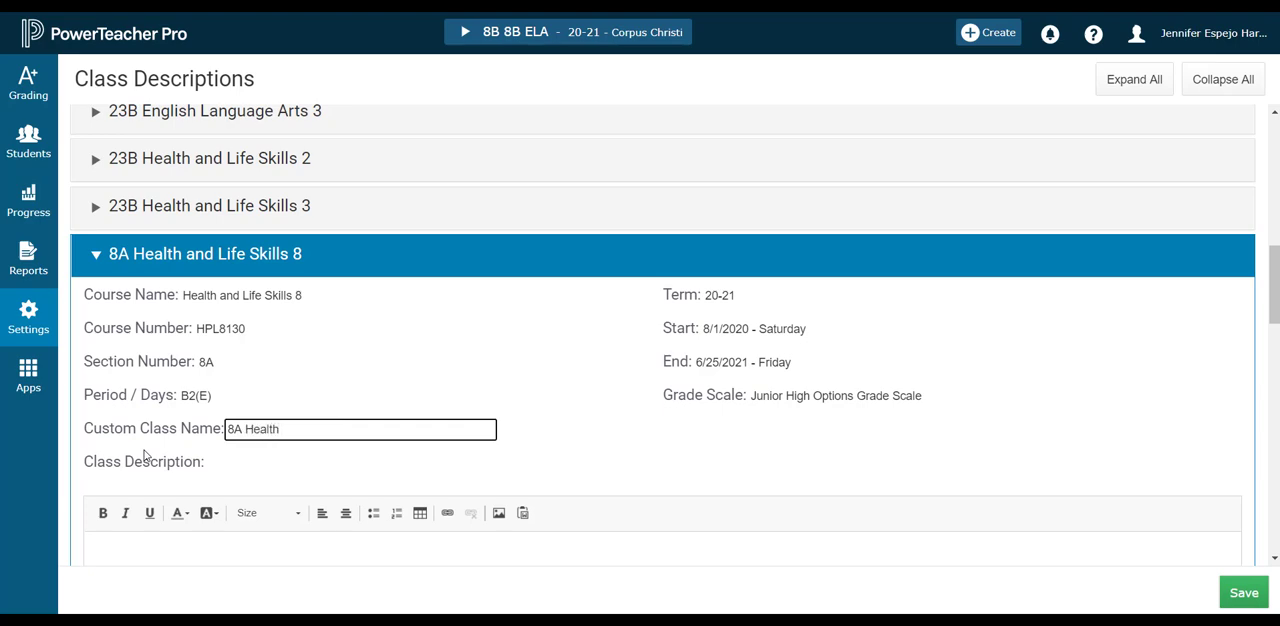
# Enter "Link to MS Teams." as the class description for 8A Health and Life Skills 8.
pyautogui.click(253, 550)
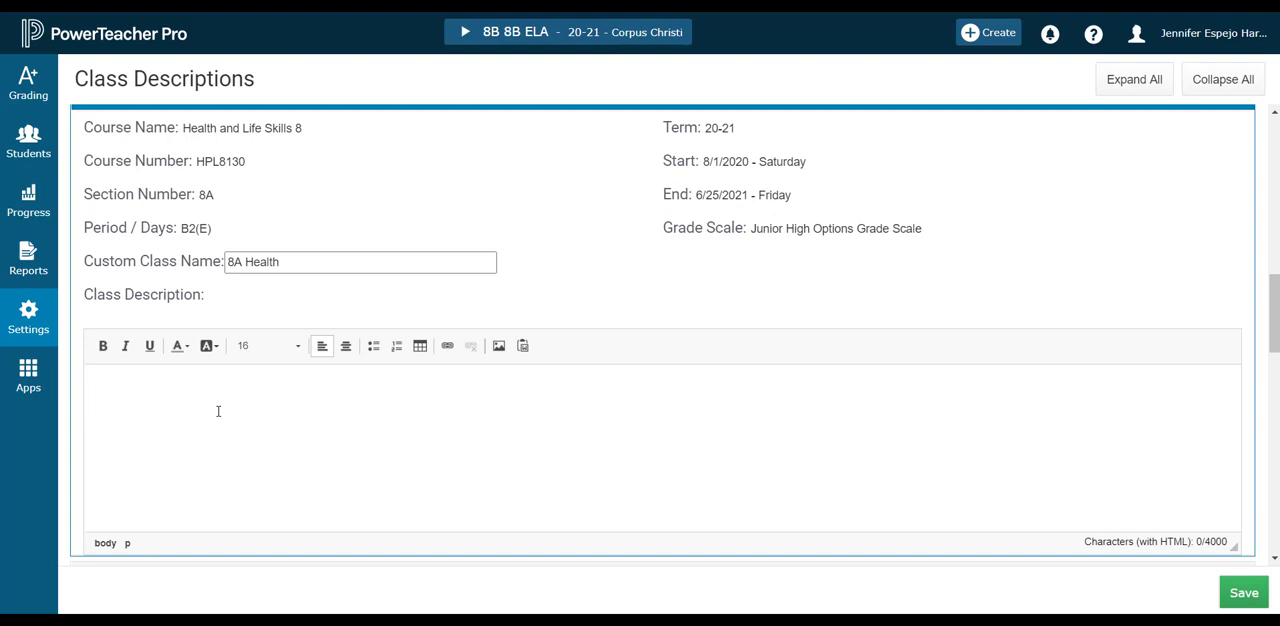
pyautogui.write('nk to MS ')
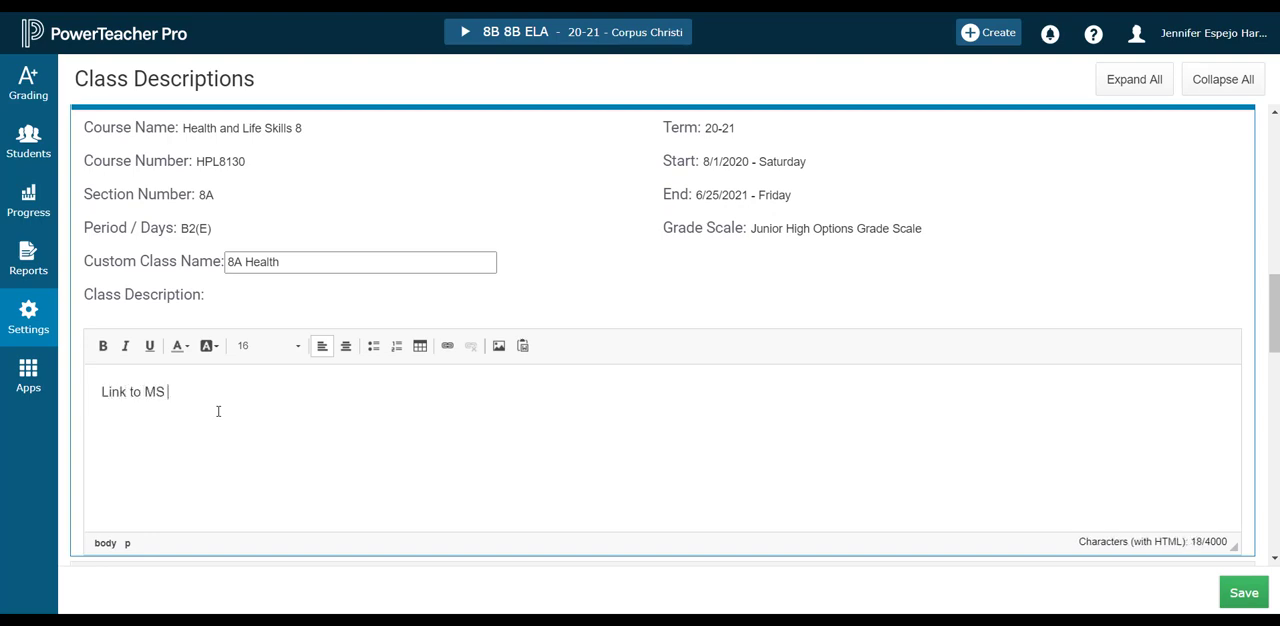
pyautogui.write('Teams.')
pyautogui.moveTo(206, 394); pyautogui.dragTo(146, 392)
pyautogui.click(447, 345)
pyautogui.write('fake')
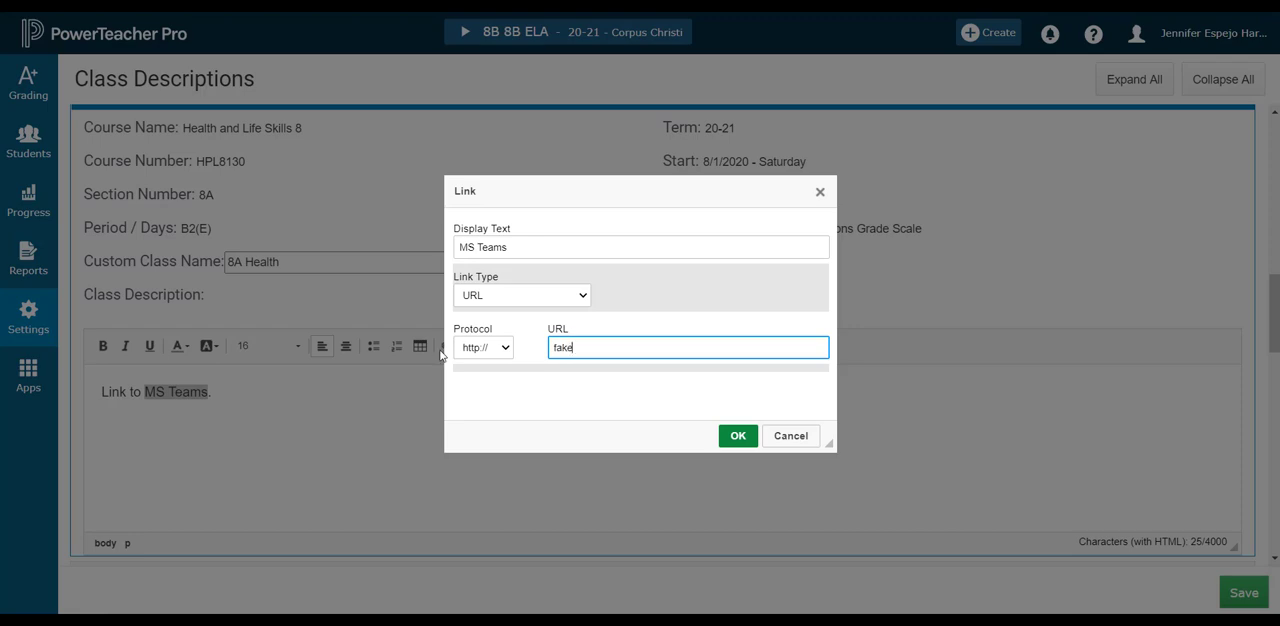
pyautogui.write('.url.com')
pyautogui.click(741, 437)
pyautogui.click(323, 437)
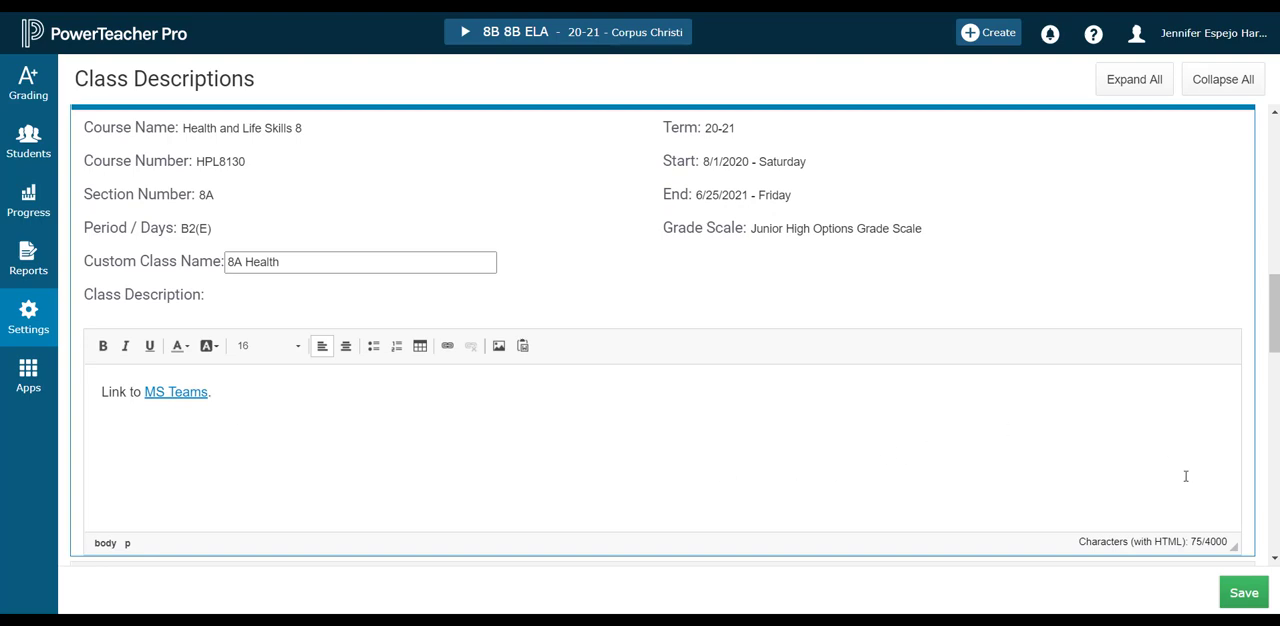
pyautogui.click(1245, 593)
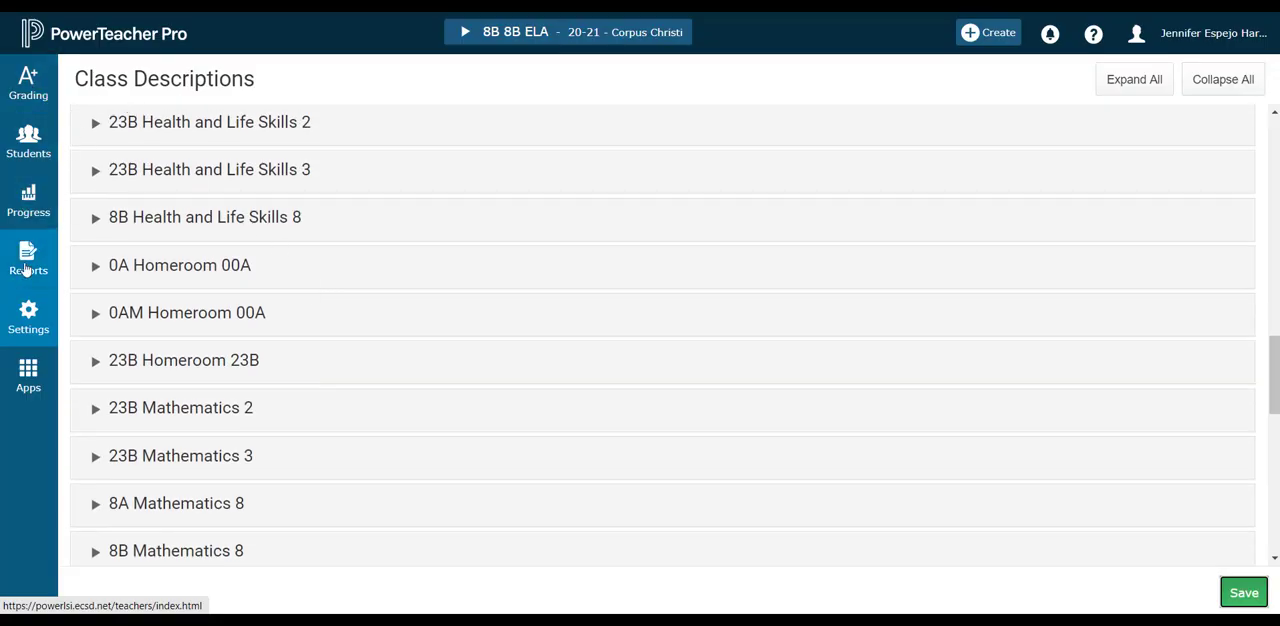
# In the display settings, choose Period/Day for the display and sorting of class names.
pyautogui.click(32, 322)
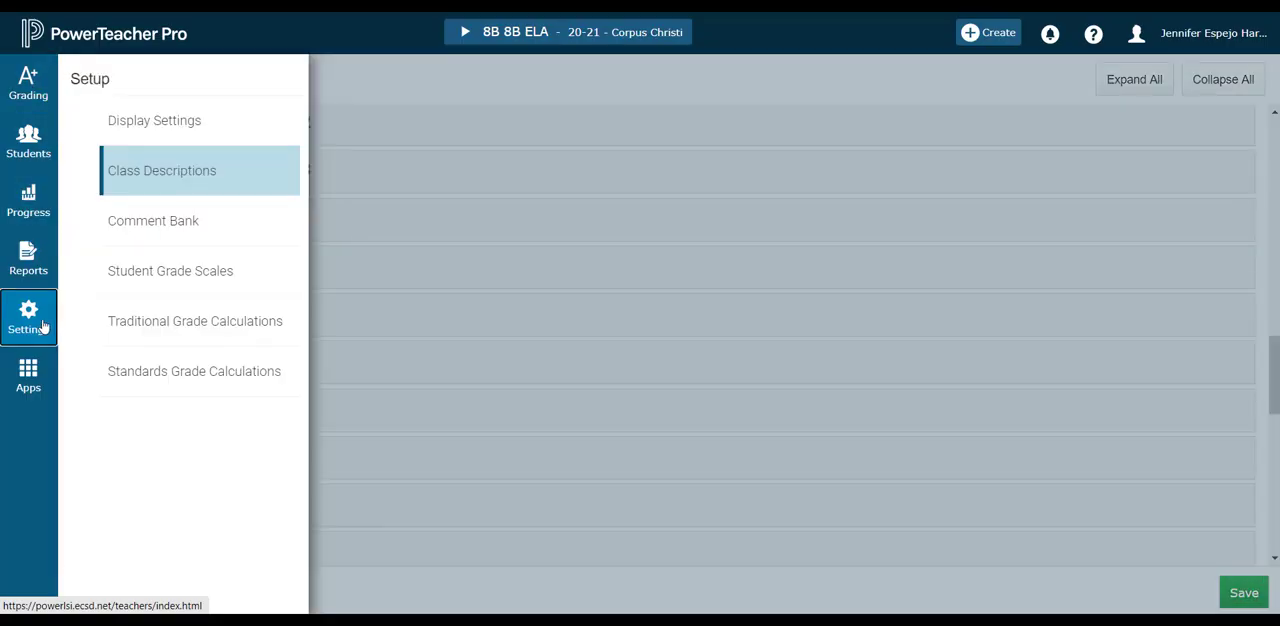
pyautogui.click(185, 123)
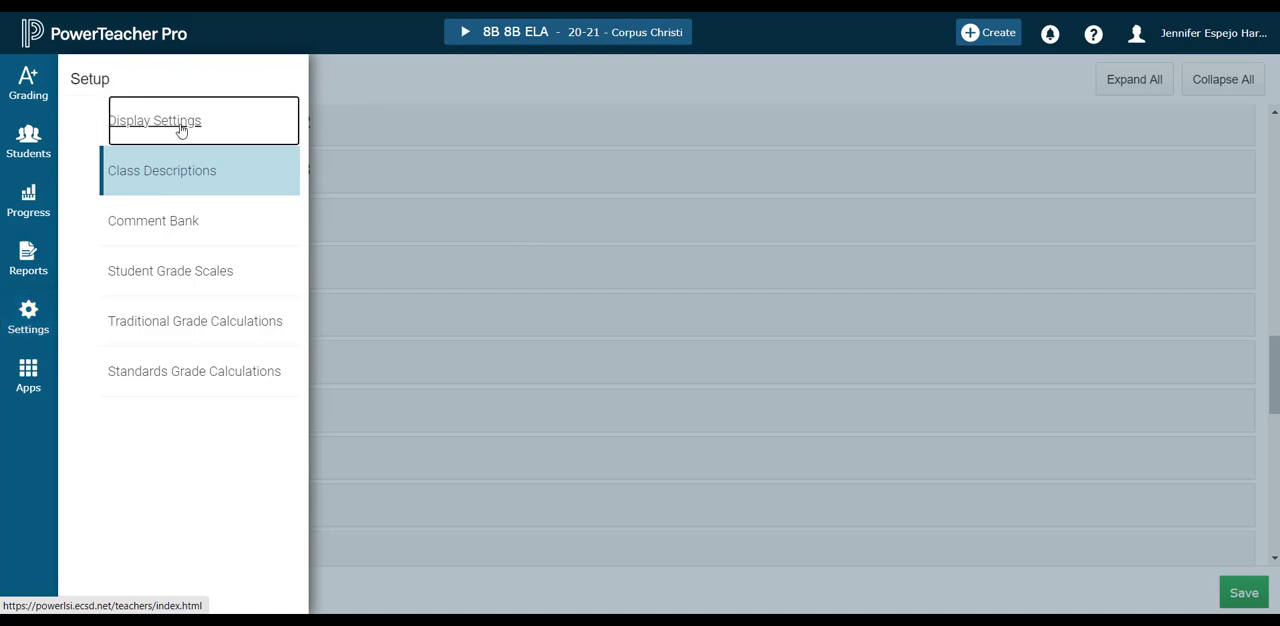
pyautogui.scroll(3, 780, 246)
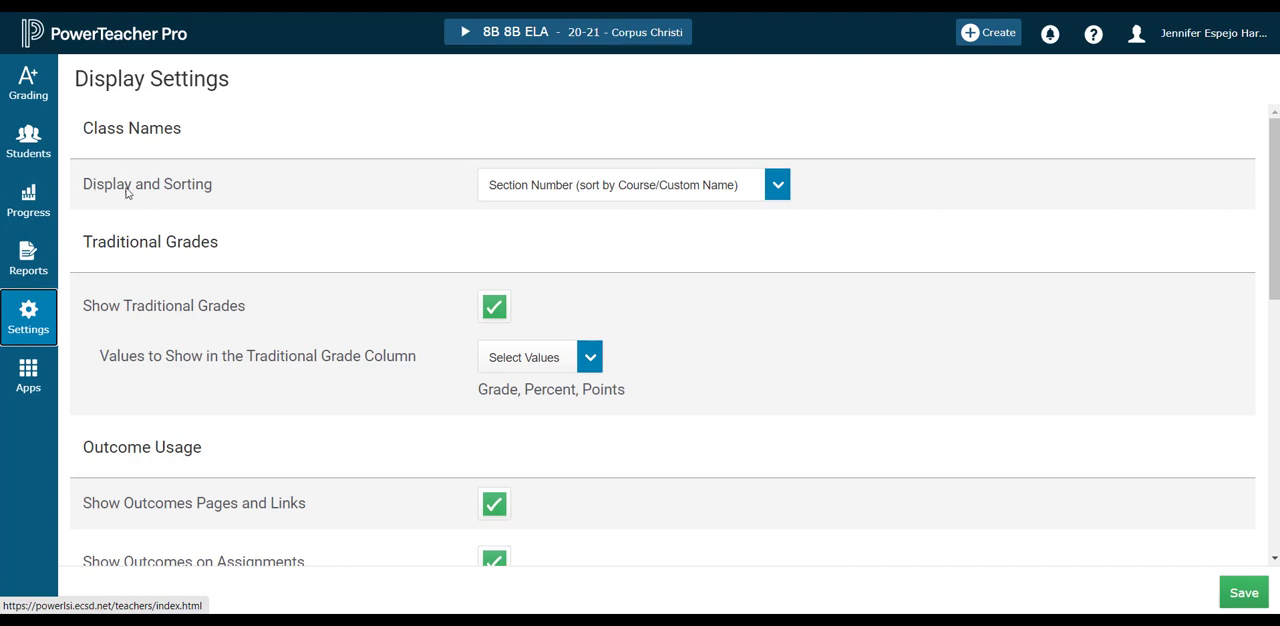
pyautogui.click(586, 186)
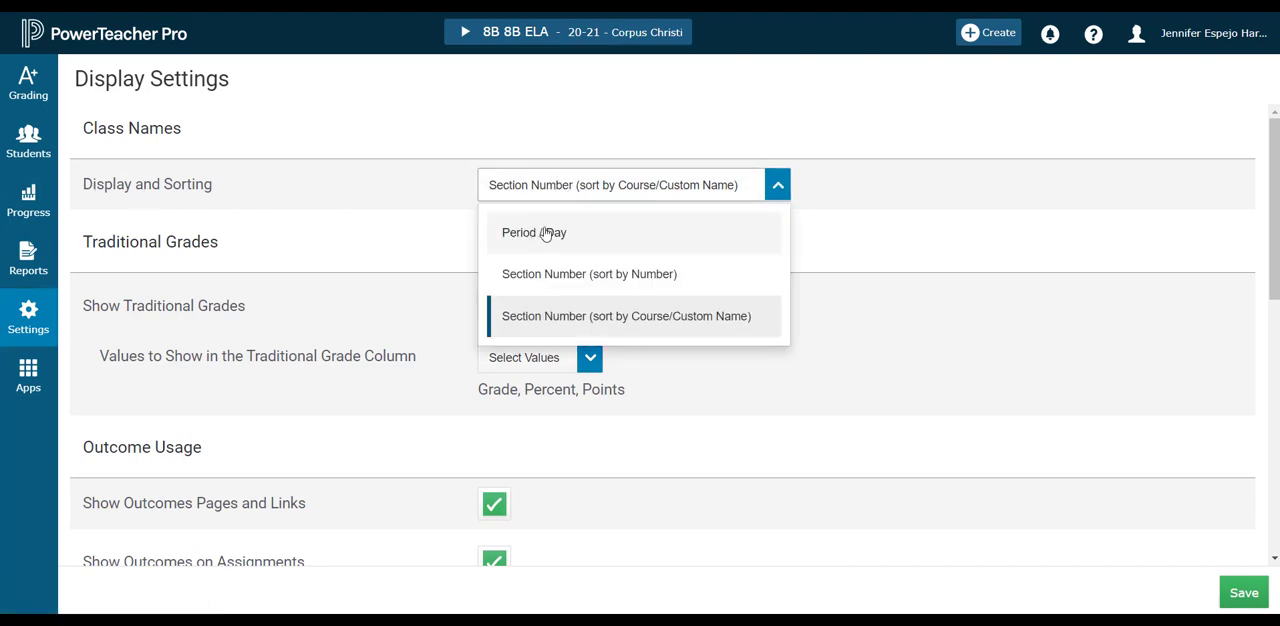
pyautogui.click(537, 234)
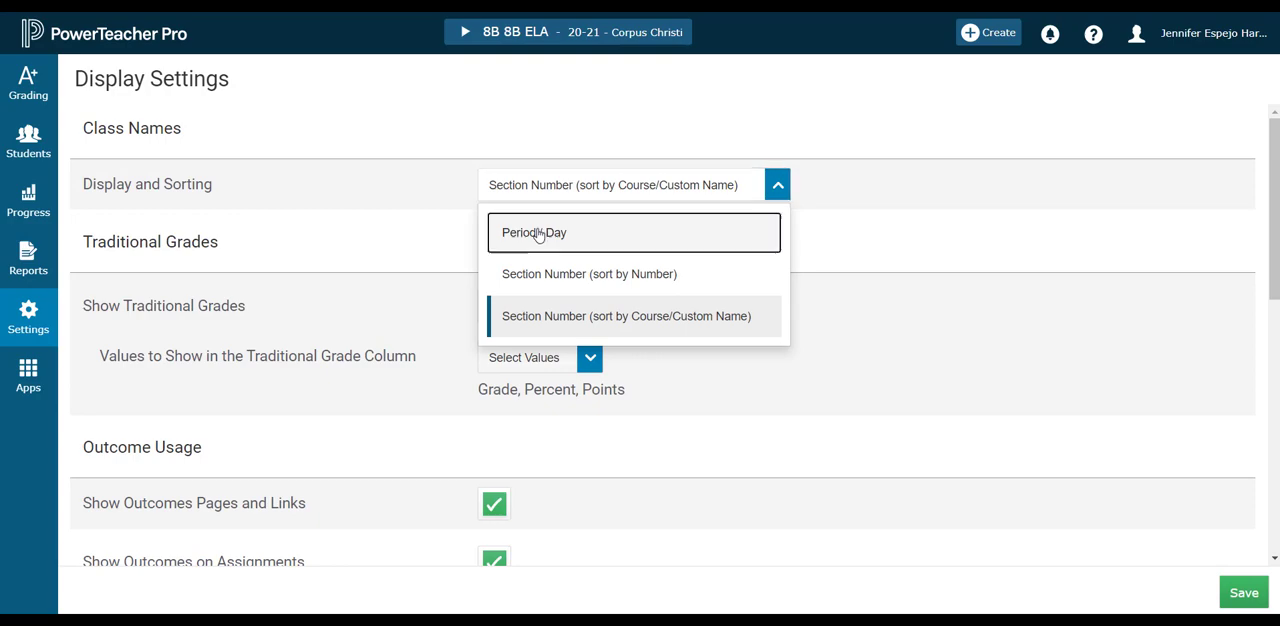
# Save the Period/Day display setting and check how the class names appear in the class list.
pyautogui.click(1240, 593)
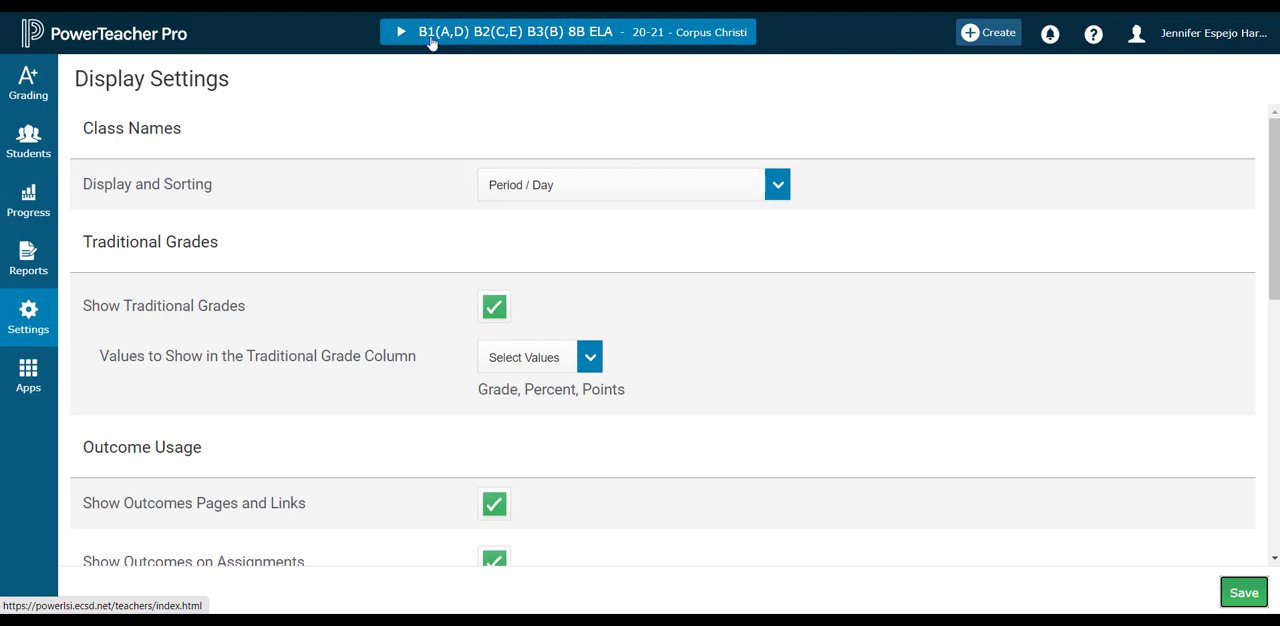
pyautogui.click(403, 36)
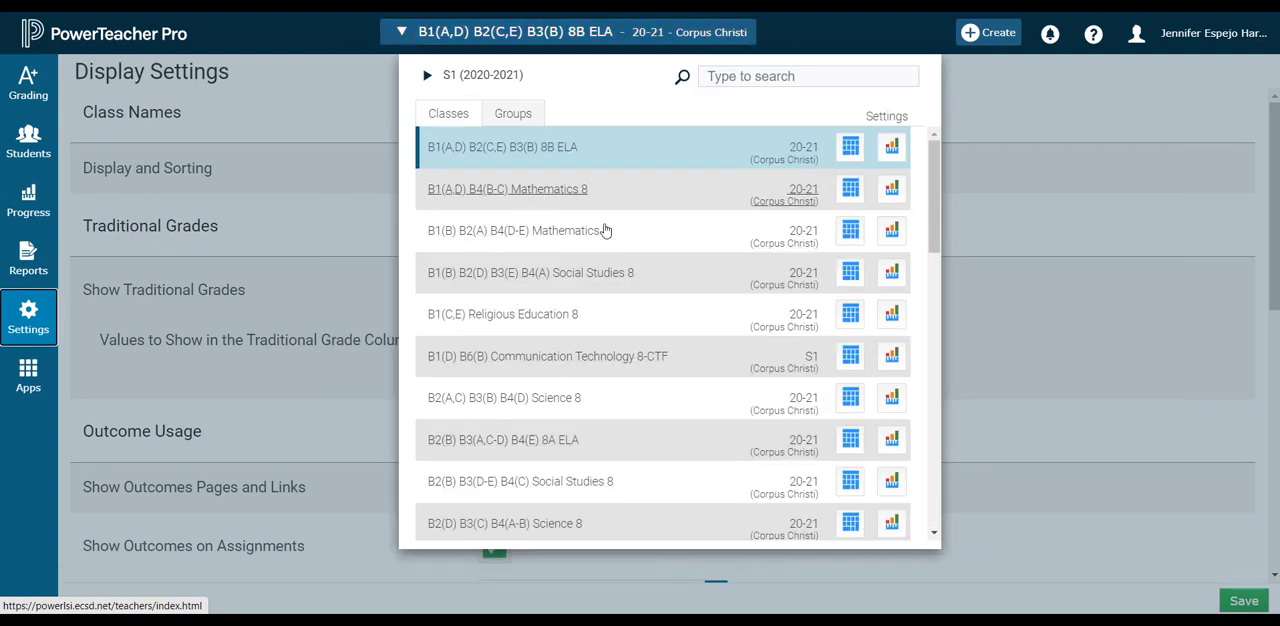
pyautogui.click(384, 212)
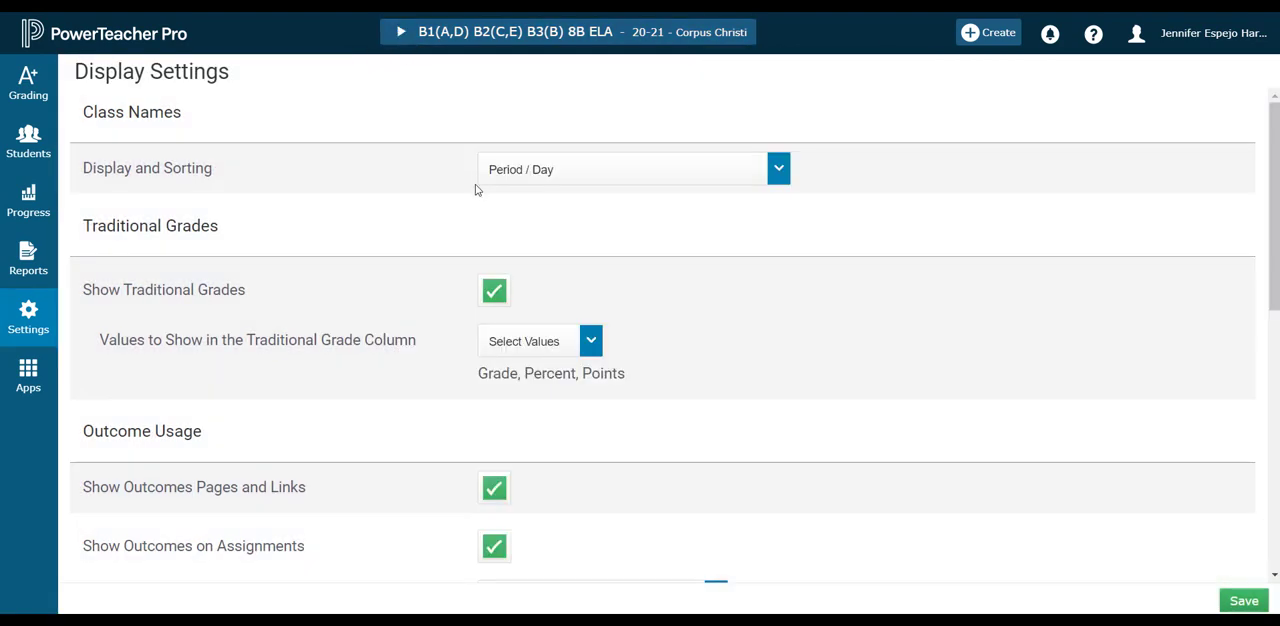
# Set the display and sorting of class names to Section Number (sort by Course/Custom Name) and save the display settings.
pyautogui.click(524, 170)
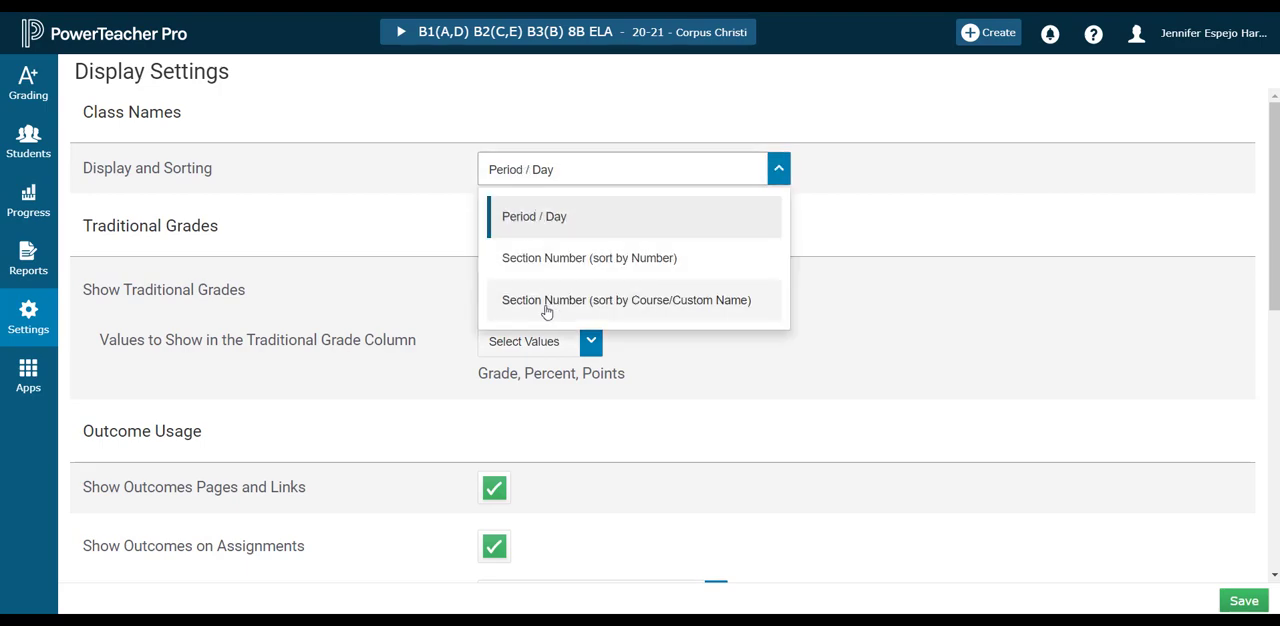
pyautogui.click(731, 303)
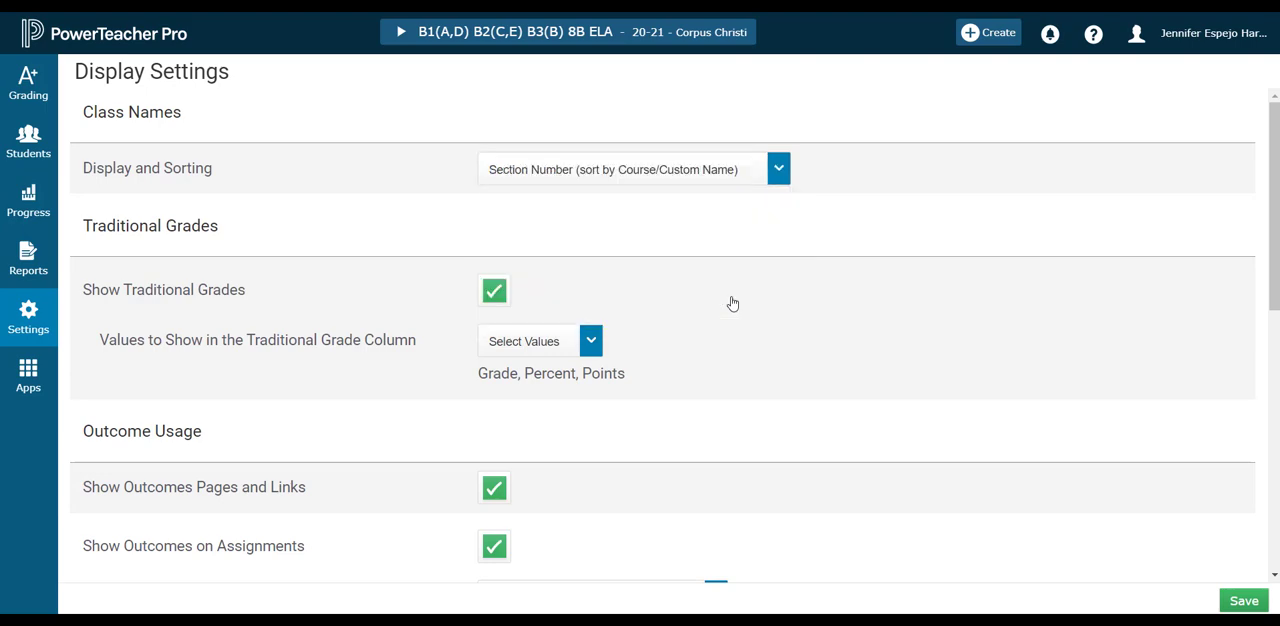
pyautogui.click(1244, 601)
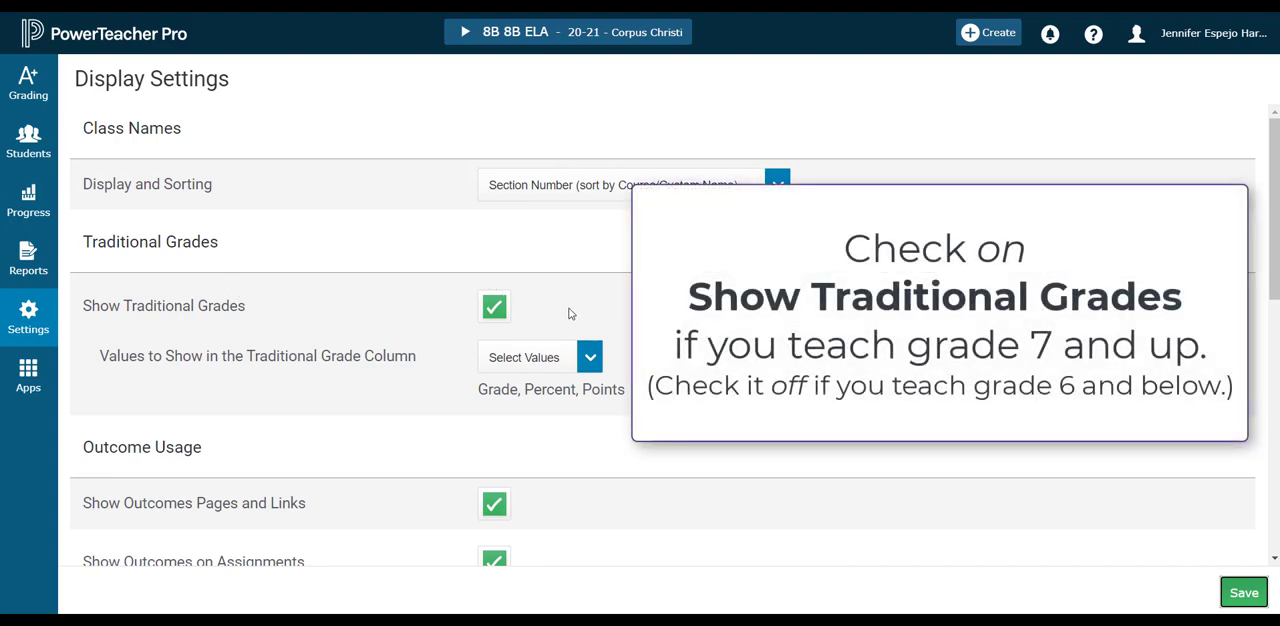
# Examine which values can be shown in the Traditional Grade column.
pyautogui.click(590, 357)
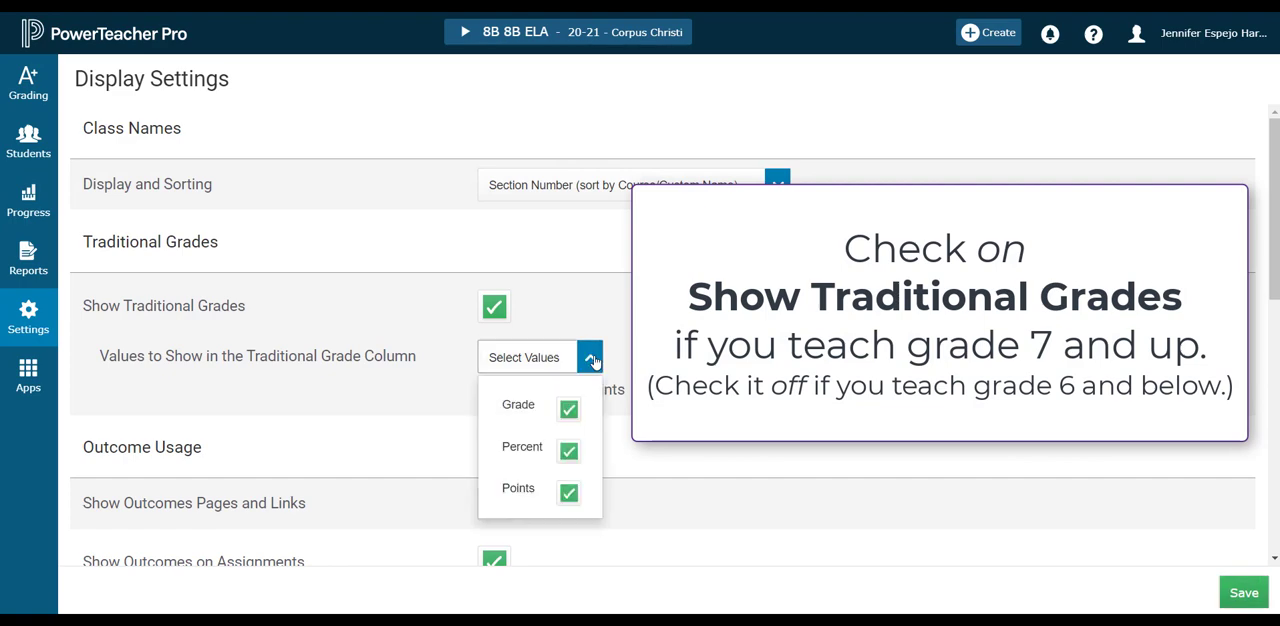
pyautogui.scroll(-1, 670, 328)
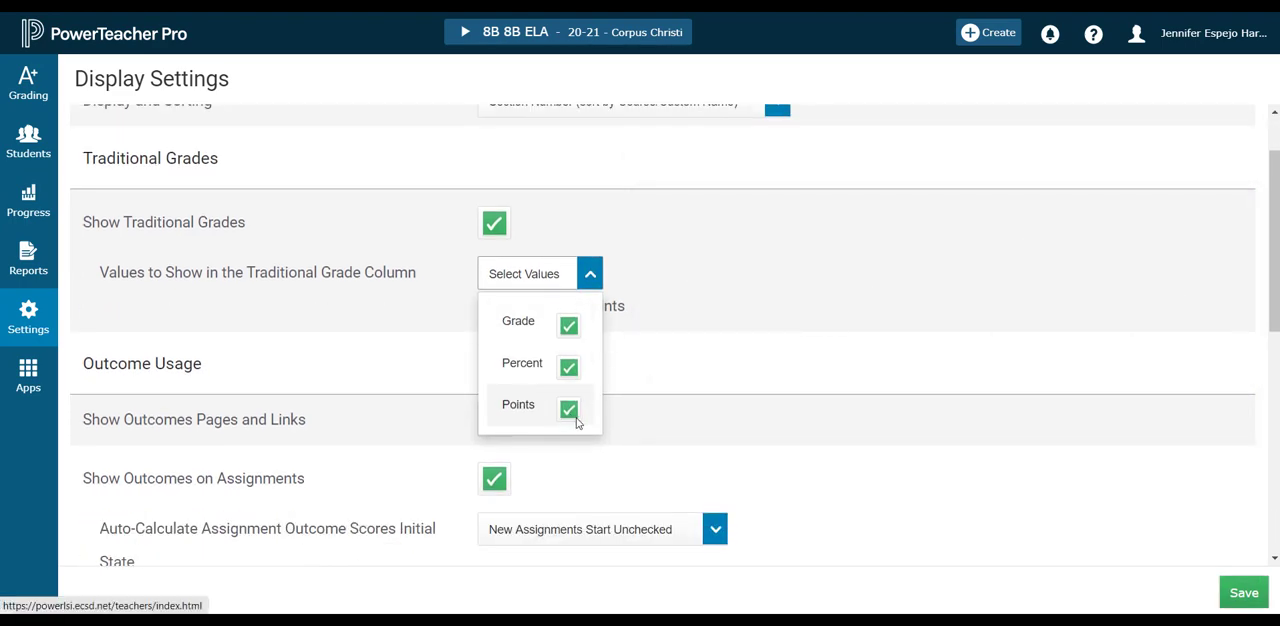
pyautogui.click(655, 358)
# Examine the outcome usage settings and the available sort orders for the navigation links.
pyautogui.scroll(-1, 670, 378)
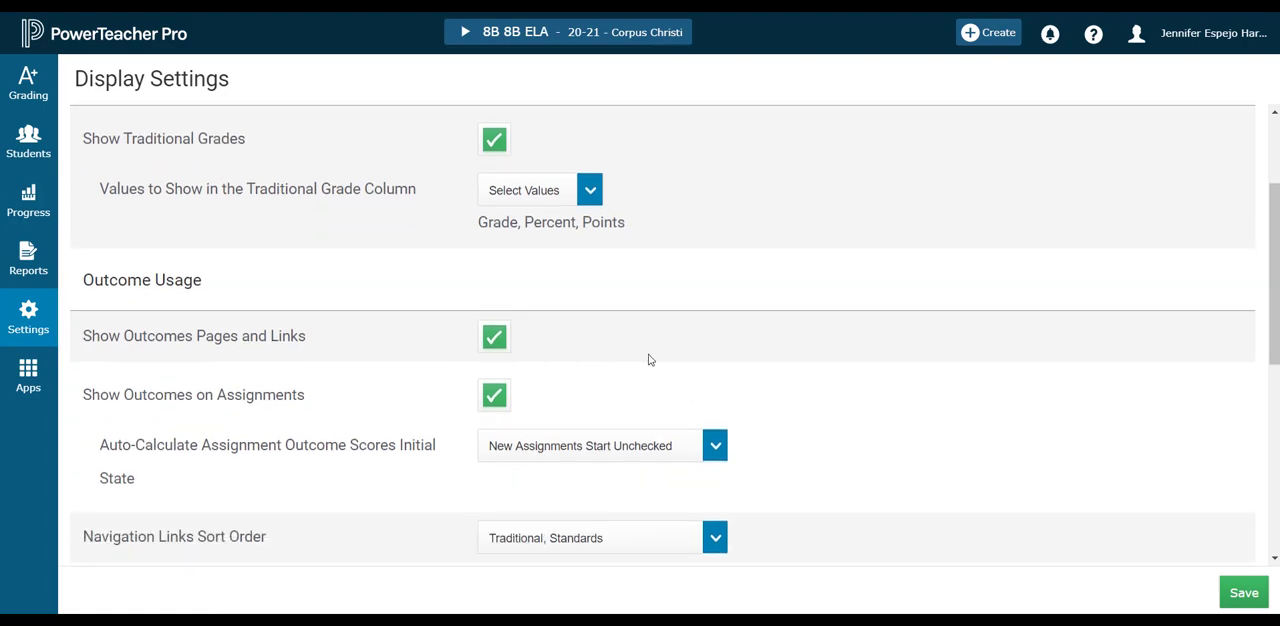
pyautogui.scroll(-1, 649, 360)
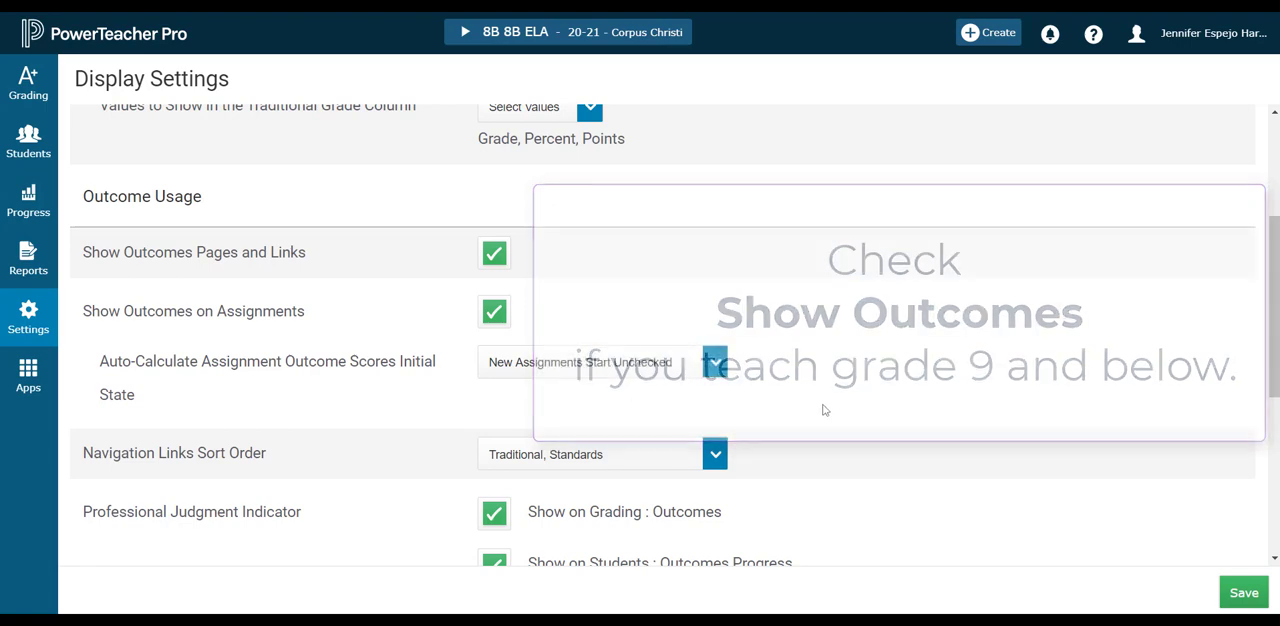
pyautogui.scroll(-1, 829, 406)
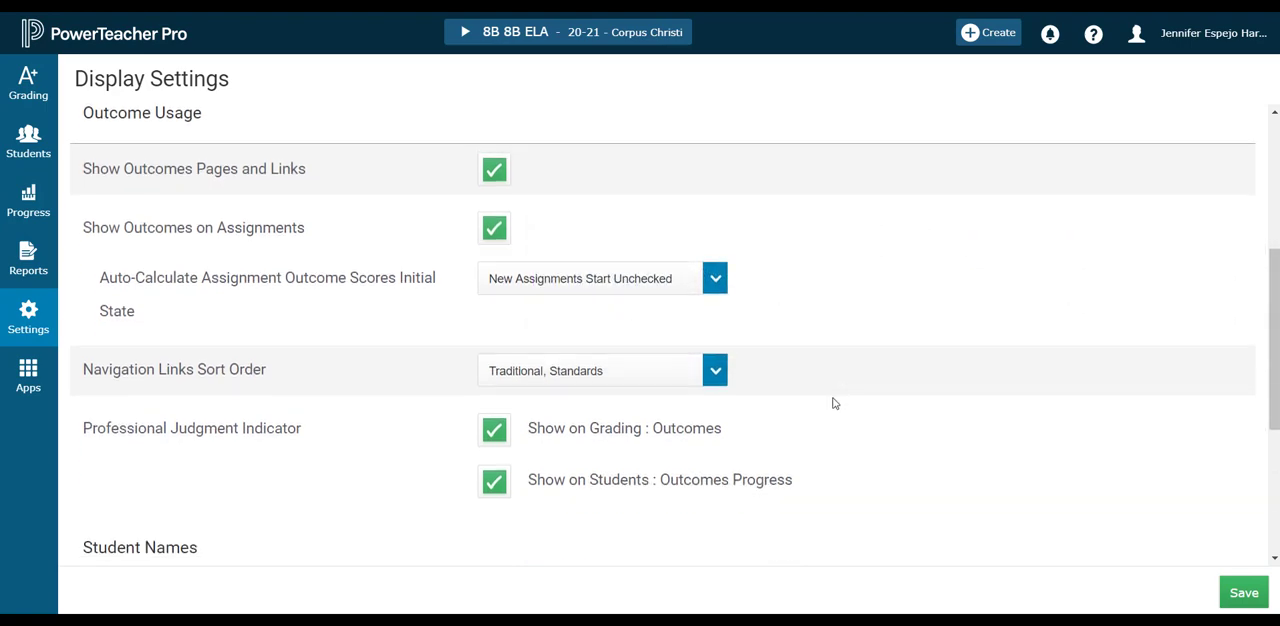
pyautogui.click(716, 372)
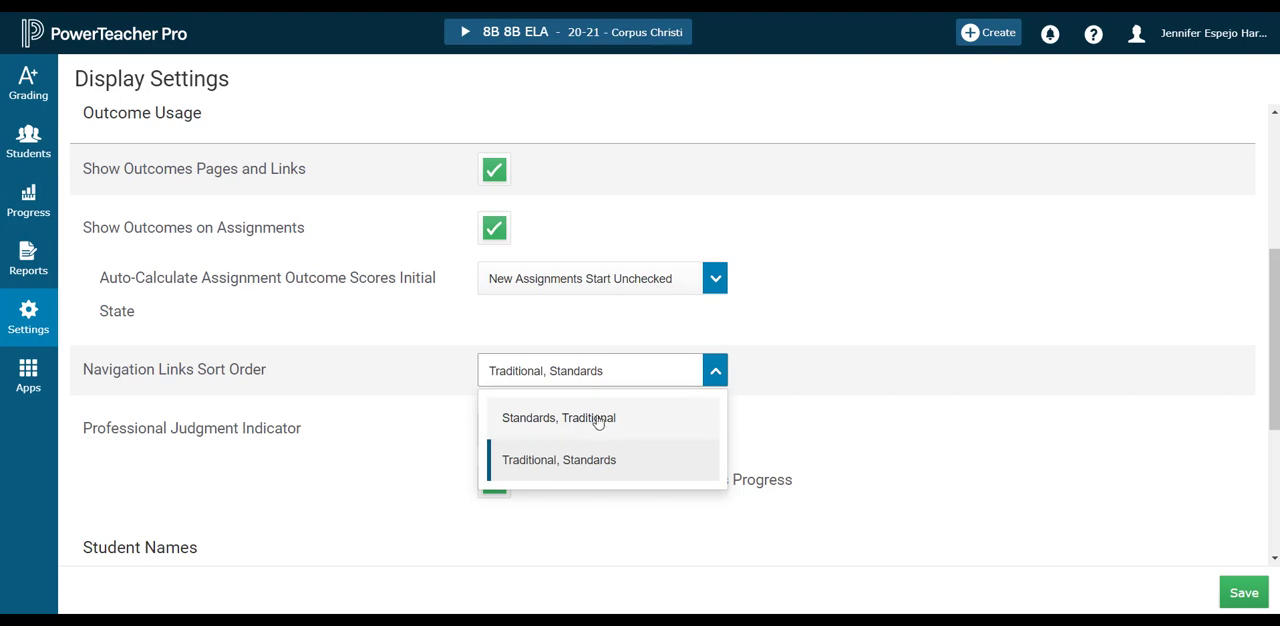
pyautogui.click(809, 364)
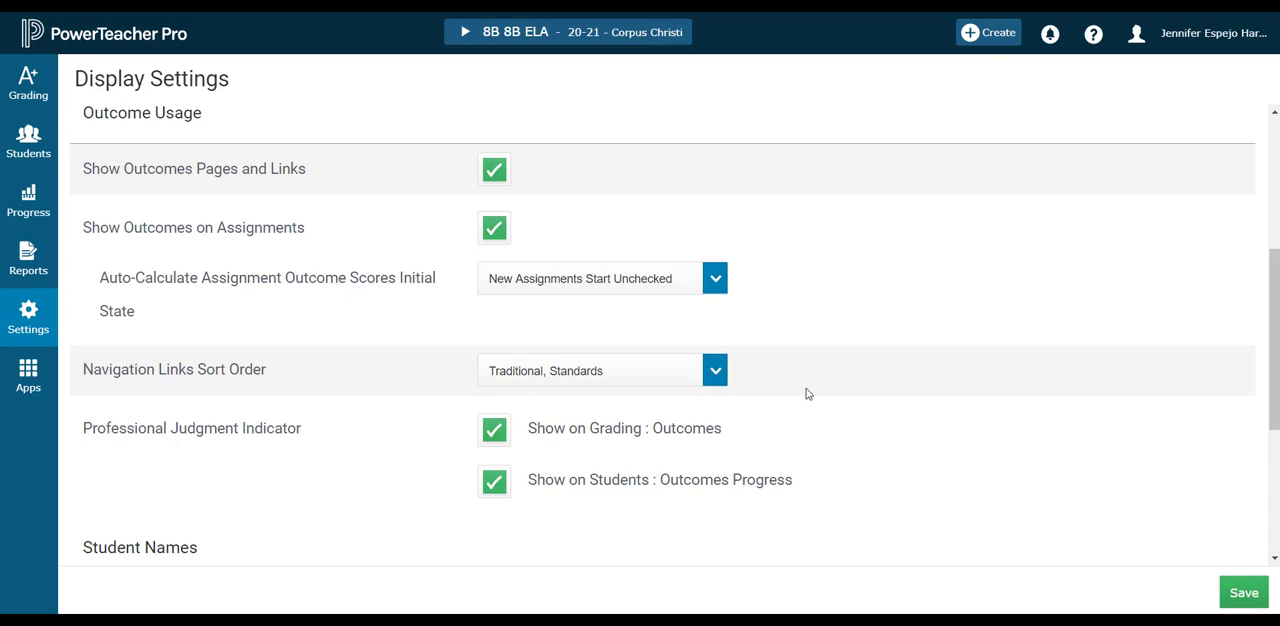
# Review the student name display and sorting options and save the display settings.
pyautogui.scroll(-3, 808, 394)
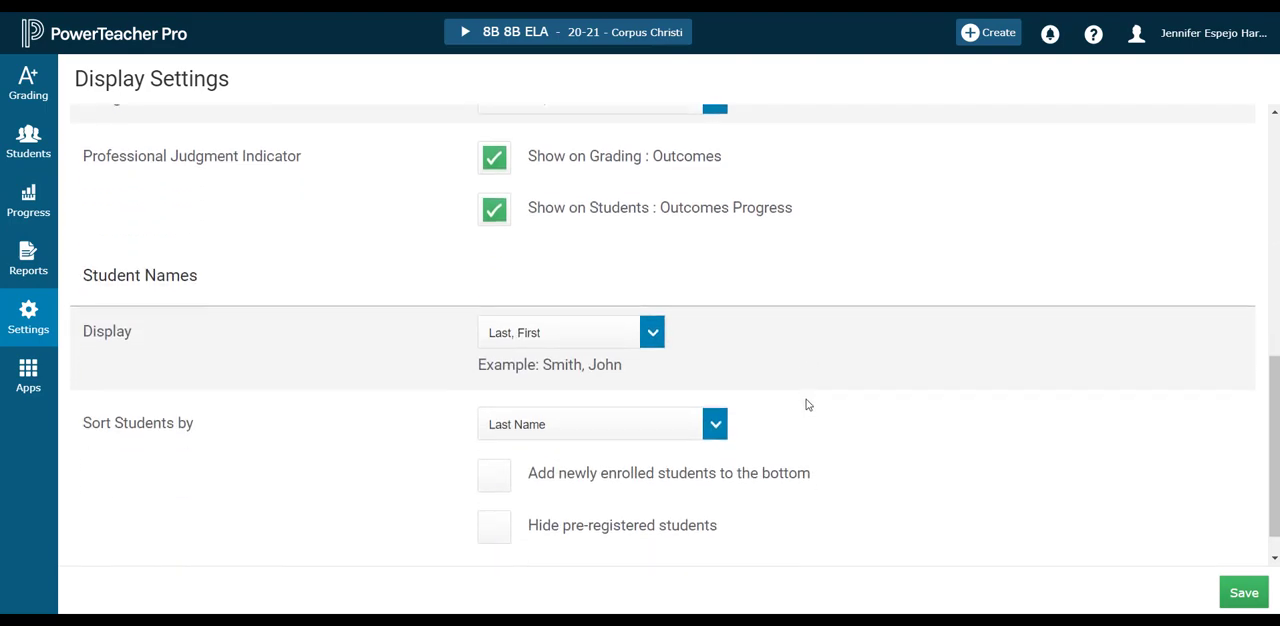
pyautogui.click(1245, 594)
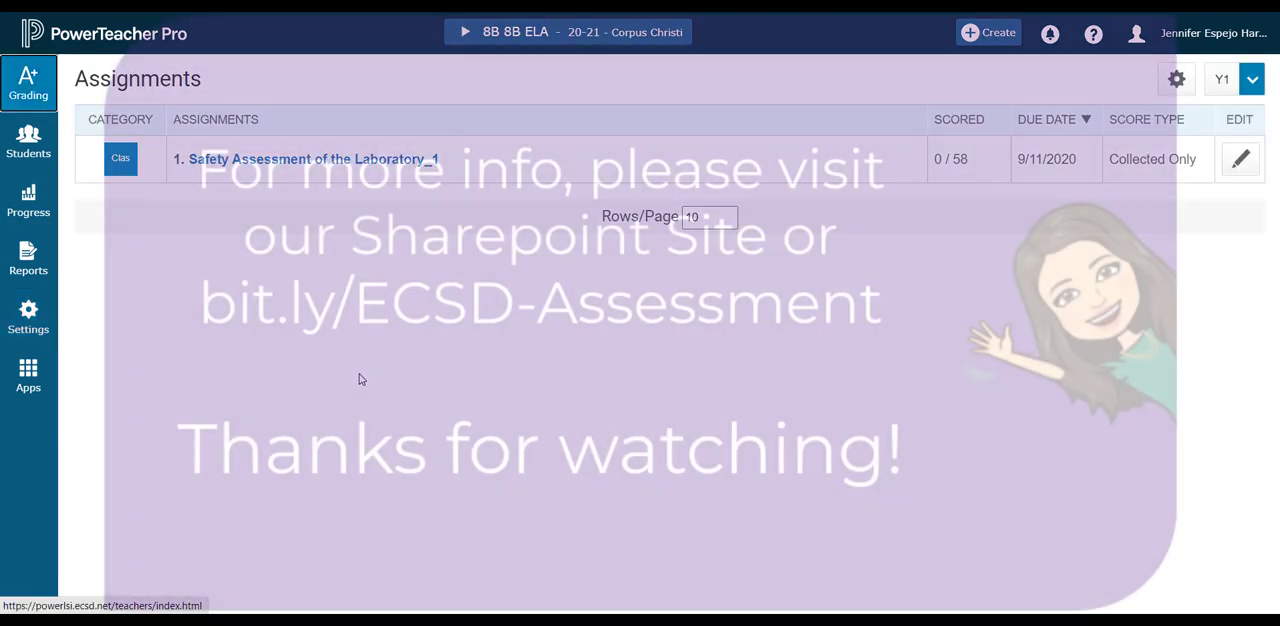